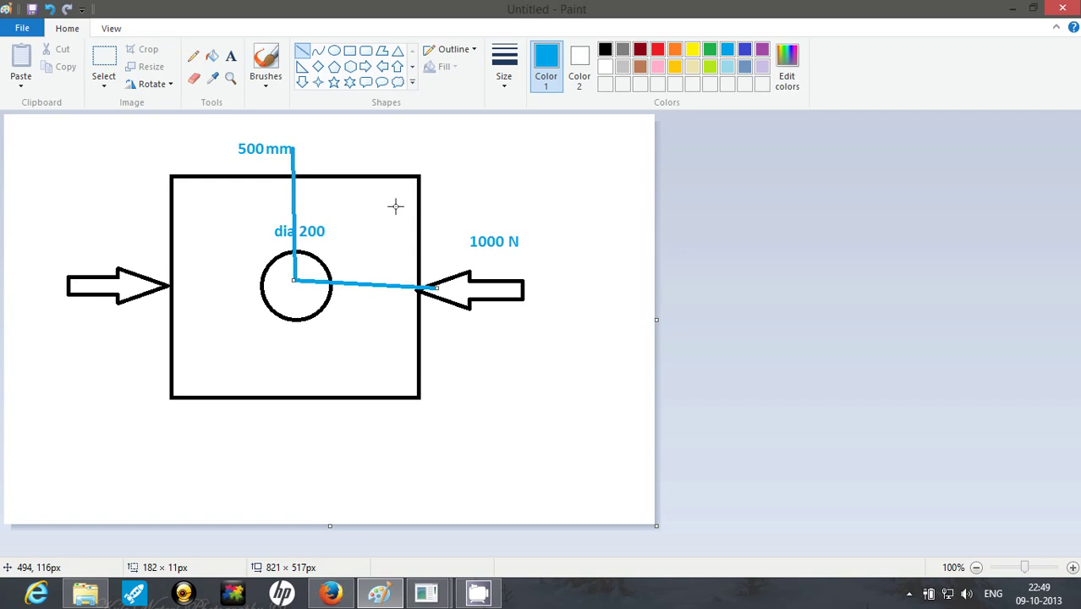
Step: Switch to ANSYS and add the structural solid Quad 4 node 182 element type with reference number 1
mouse_move(432, 597)
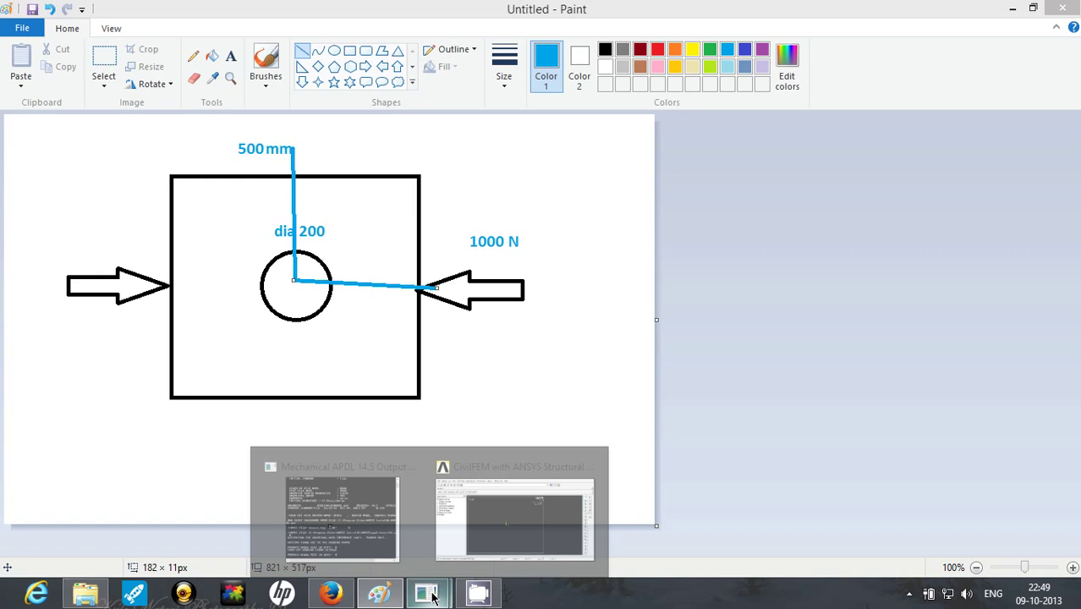
click(514, 516)
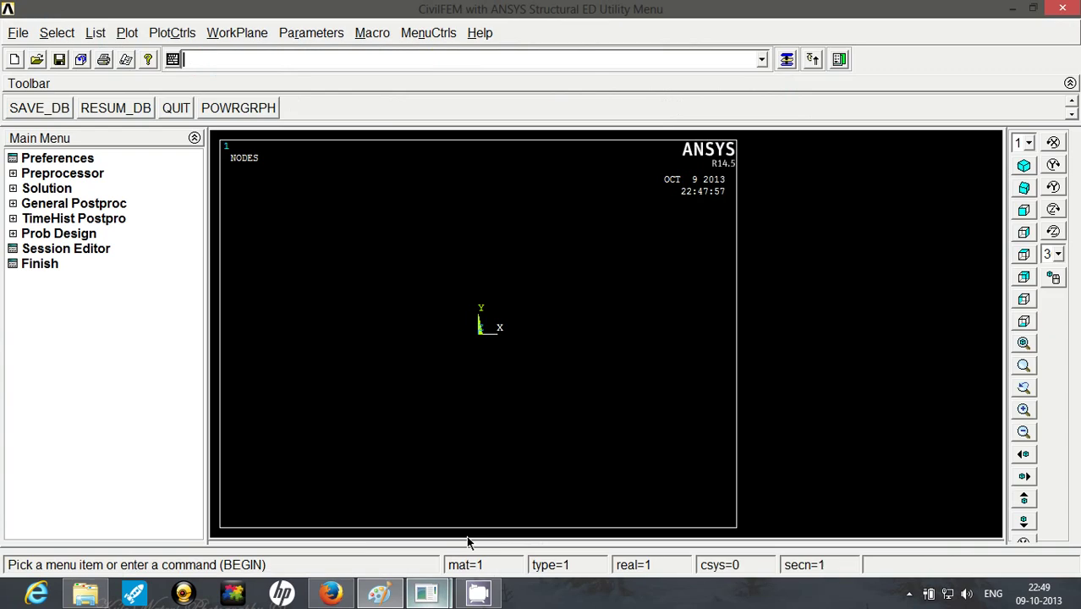
click(17, 174)
click(28, 189)
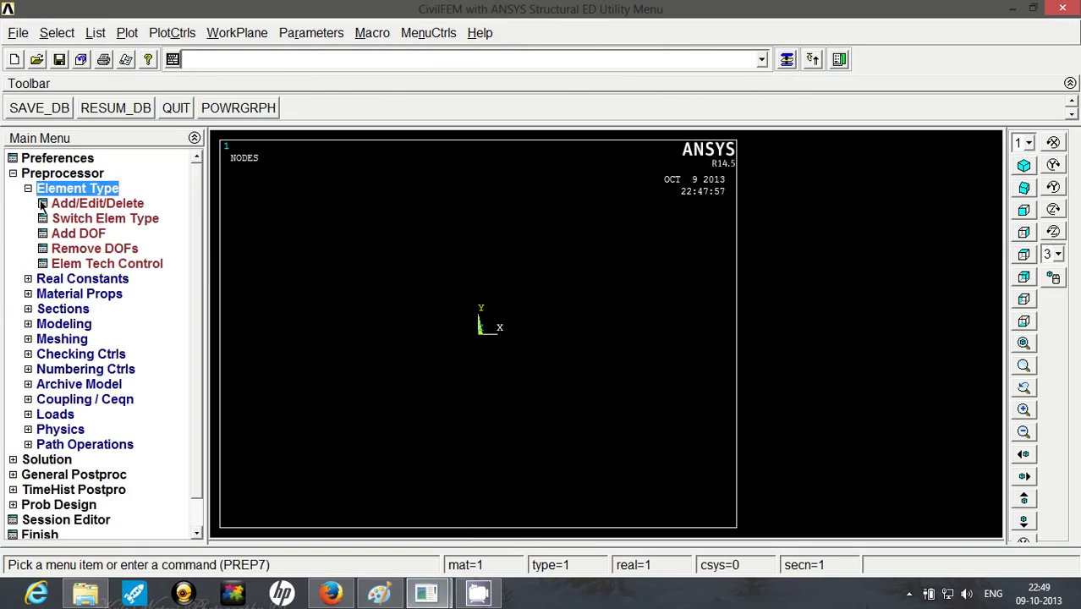
click(43, 206)
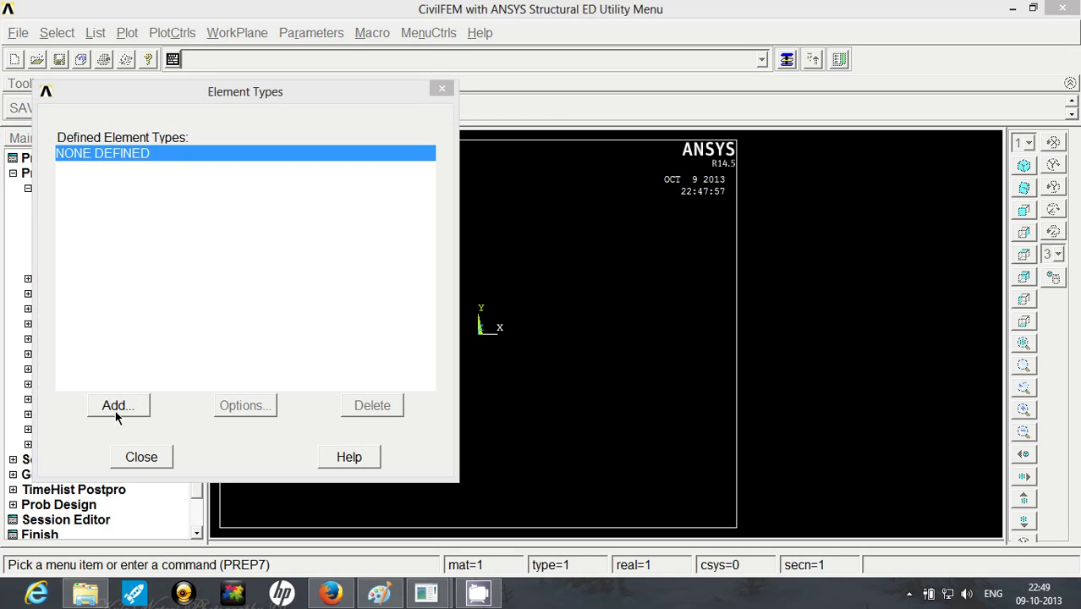
click(118, 407)
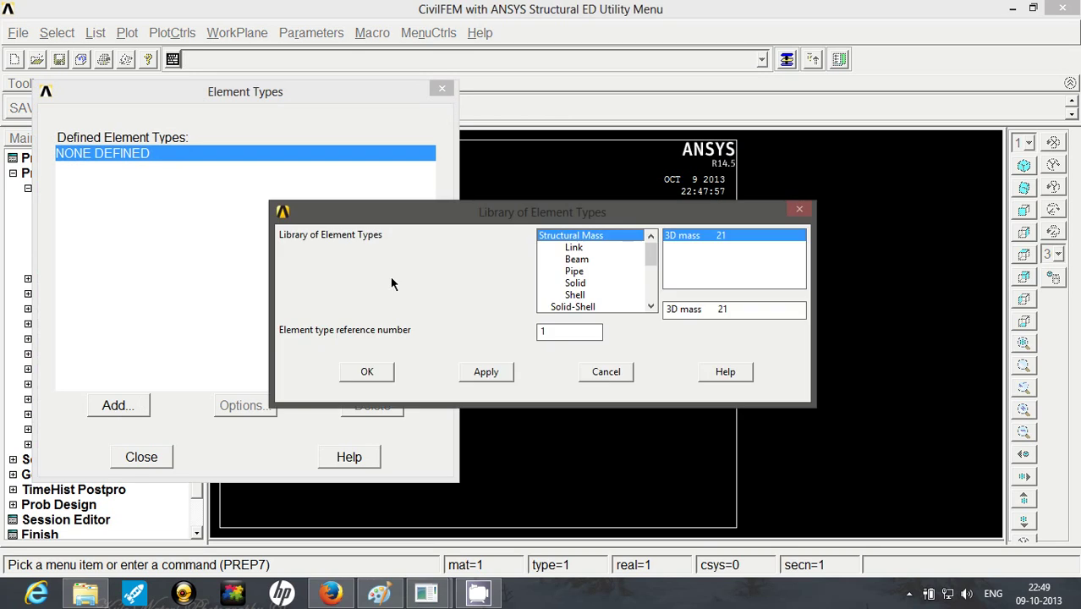
click(575, 285)
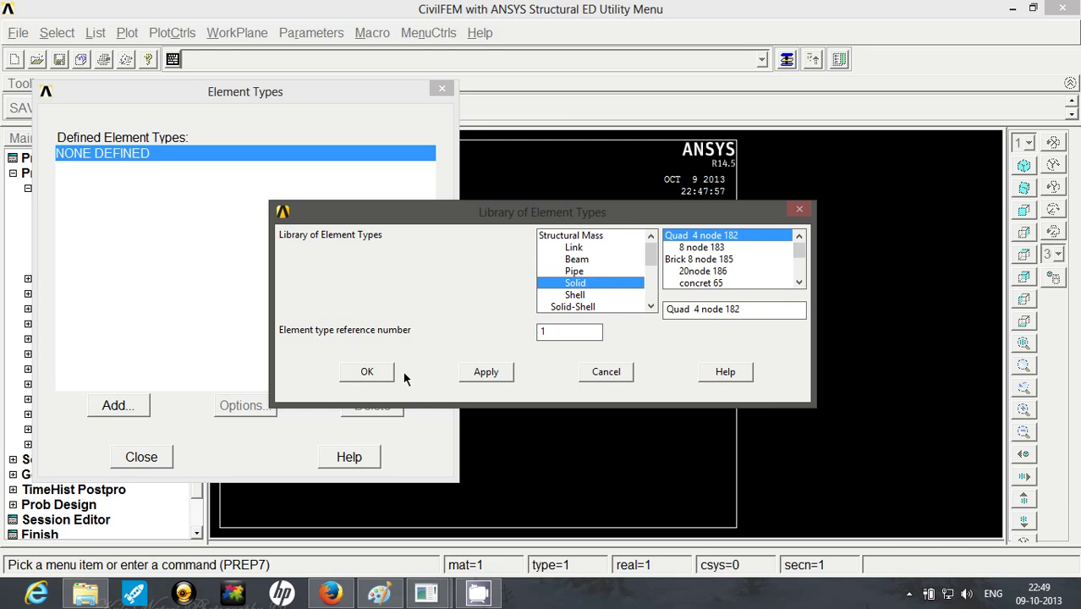
click(367, 371)
click(141, 455)
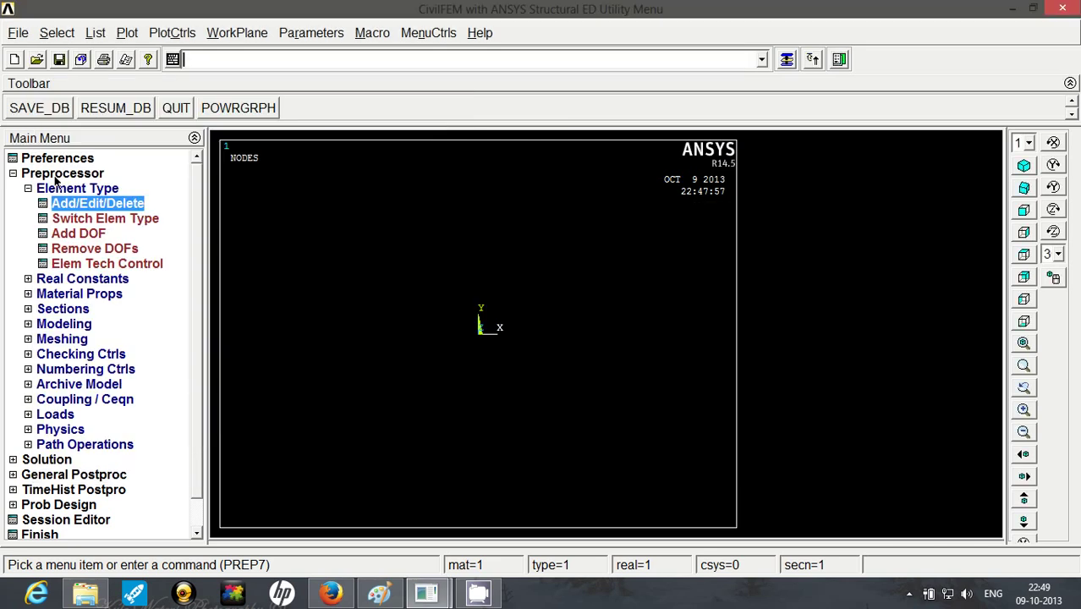
click(28, 187)
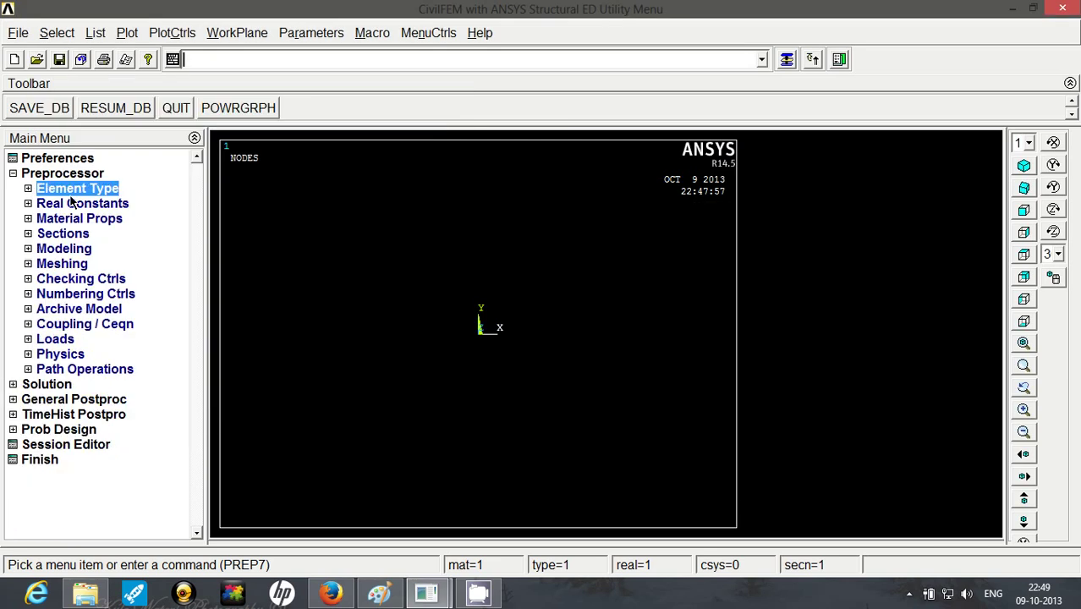
Step: Define material model 1 as structural linear elastic isotropic with EX 200e03 and PRXY 0.3
click(31, 219)
click(64, 264)
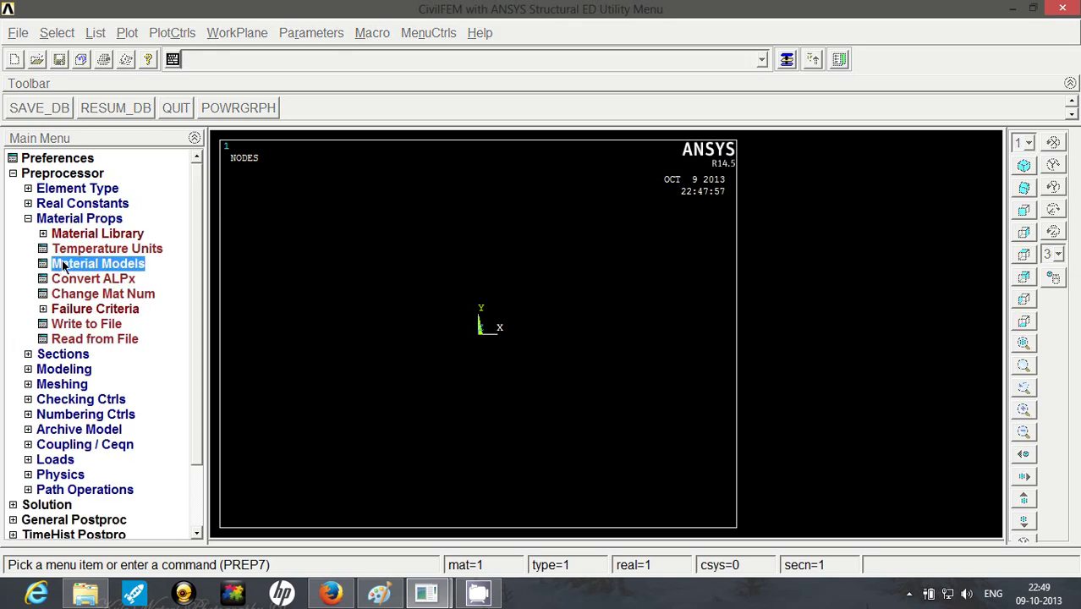
double_click(580, 271)
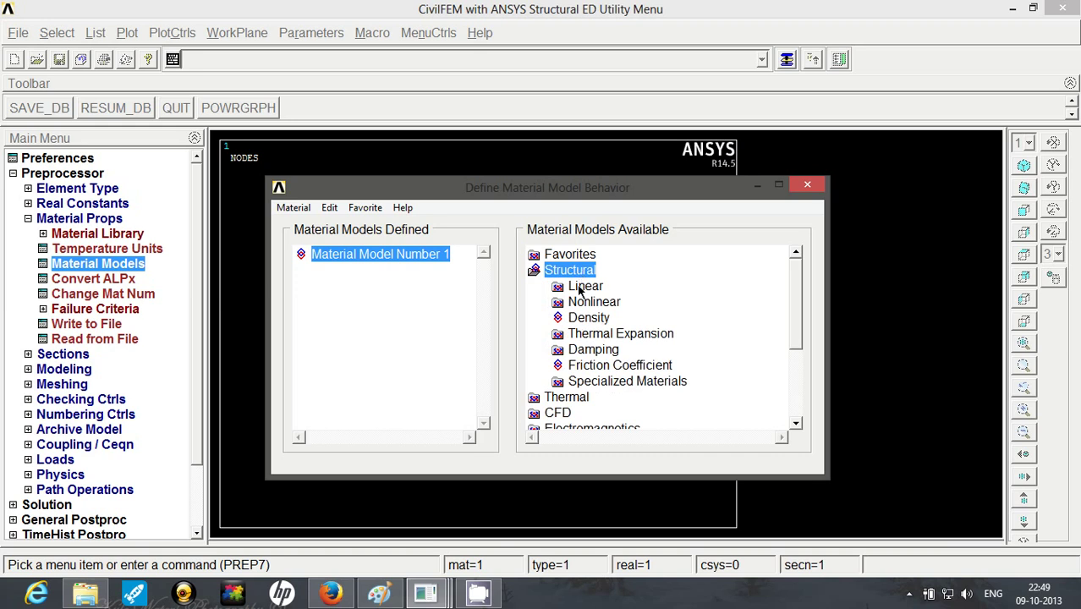
double_click(580, 287)
double_click(584, 306)
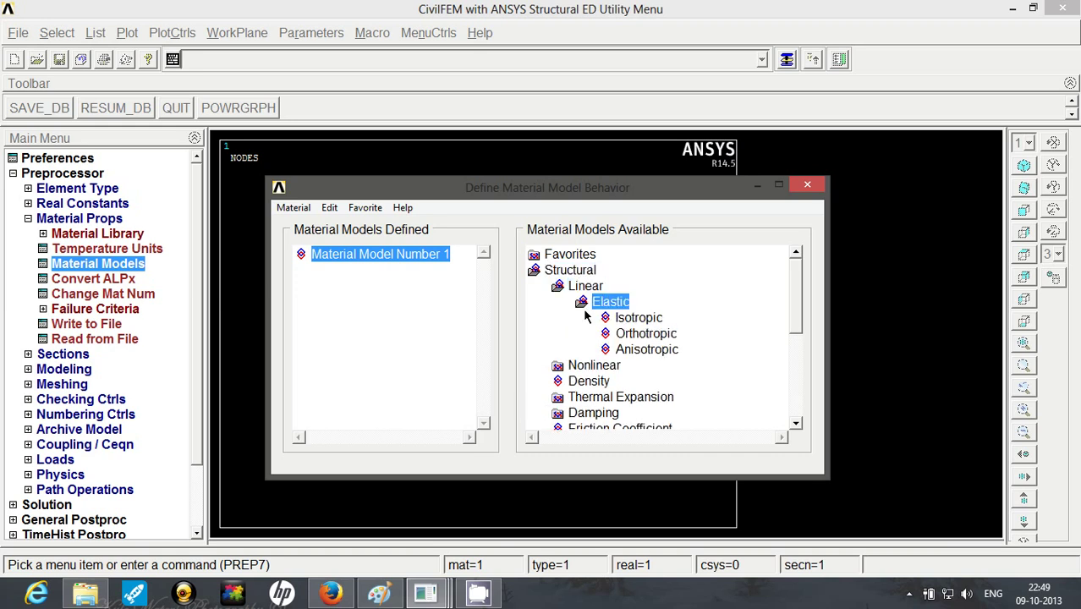
double_click(636, 318)
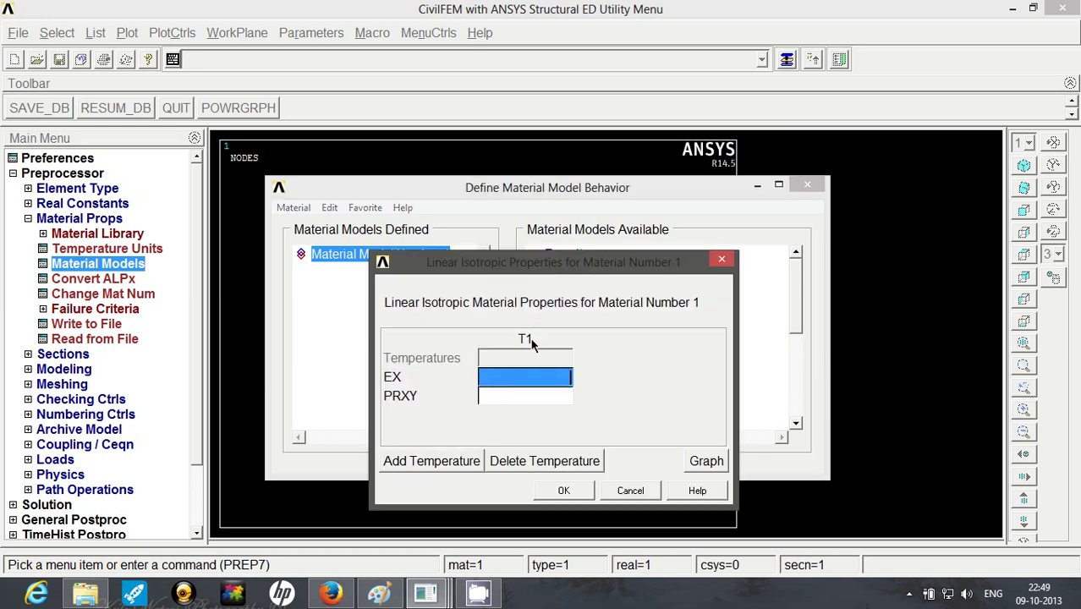
text(200e)
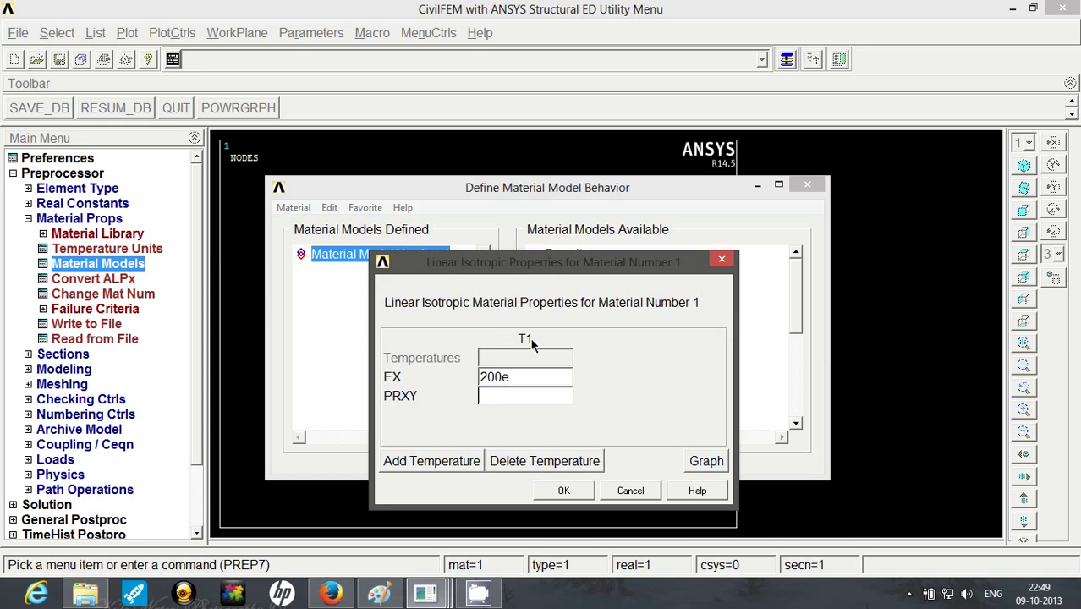
text(03)
click(518, 398)
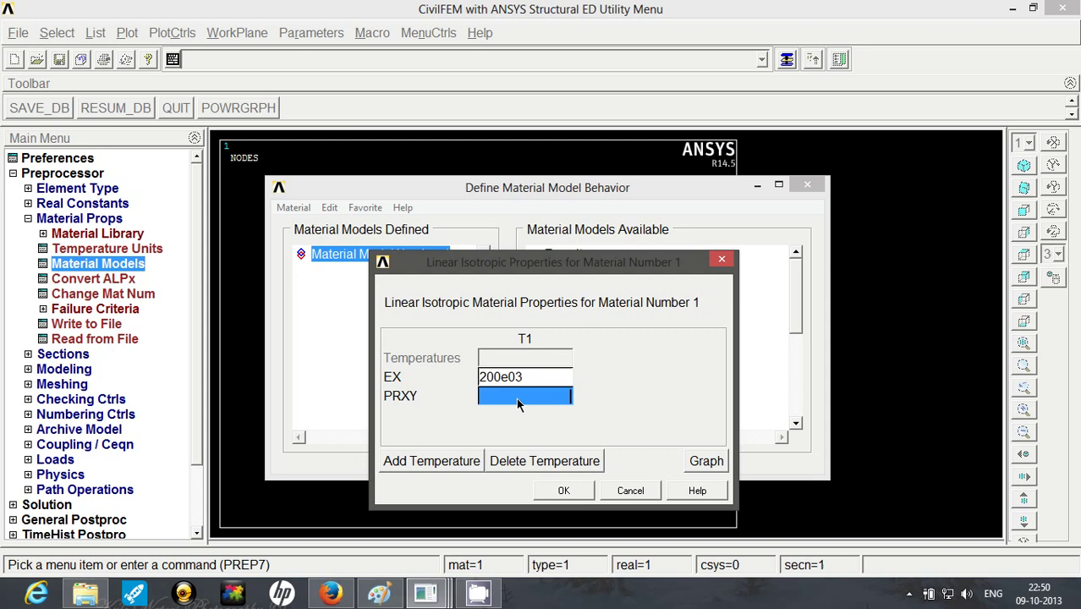
text(0.3)
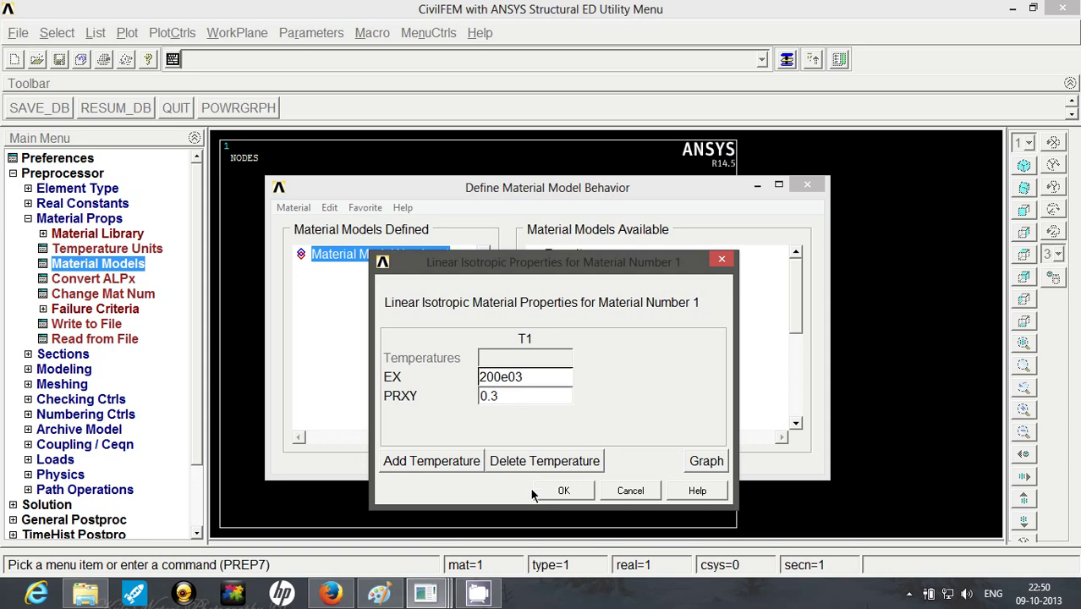
click(560, 491)
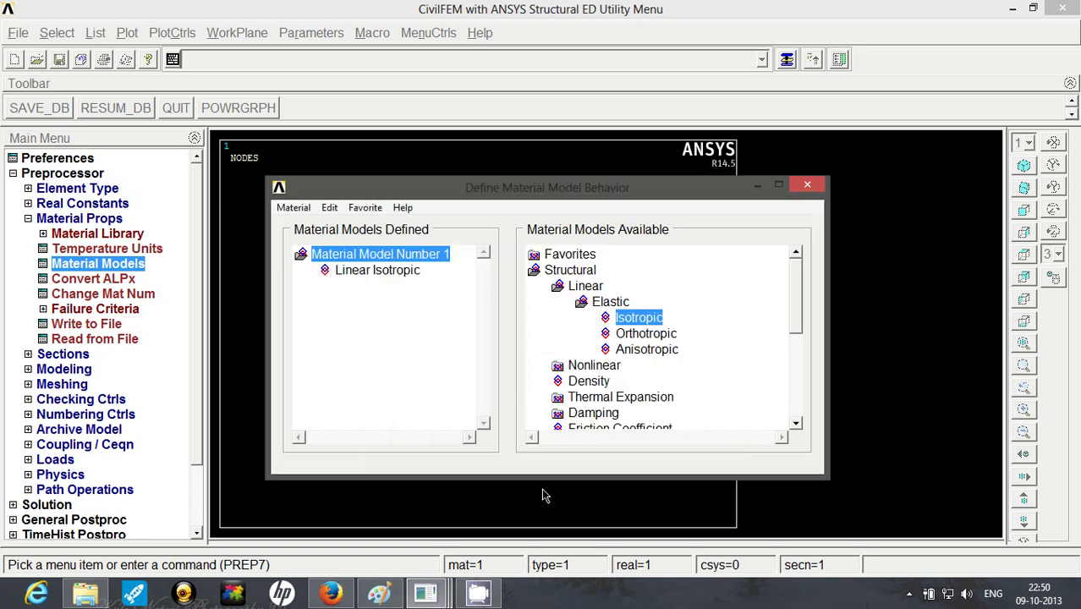
click(807, 184)
click(28, 220)
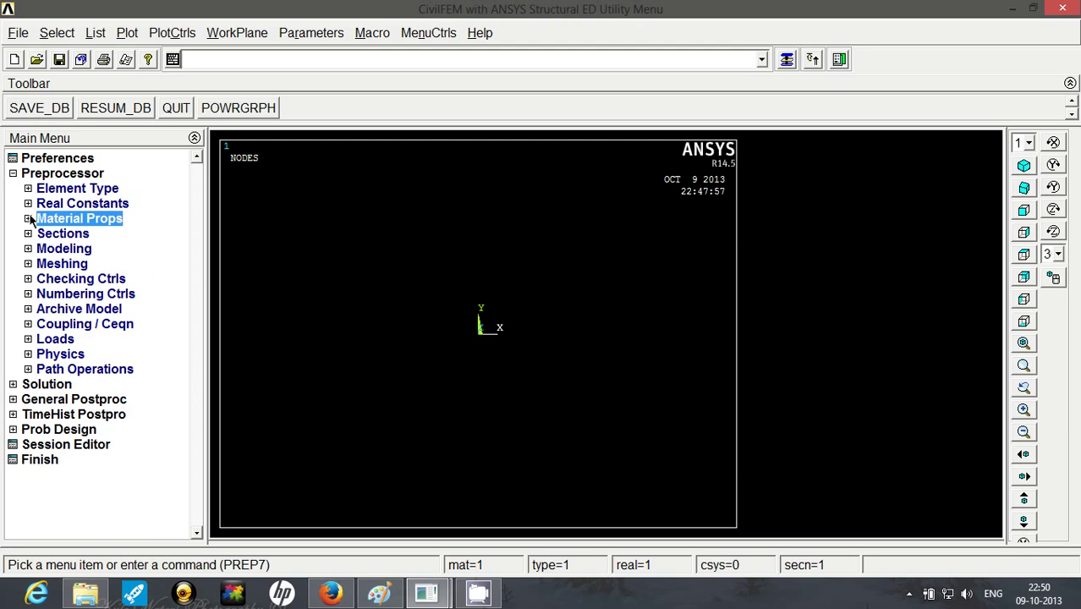
Step: Create a rectangular area by dimensions with X coordinates 0 to 250 and Y coordinates 0 to 250
click(28, 249)
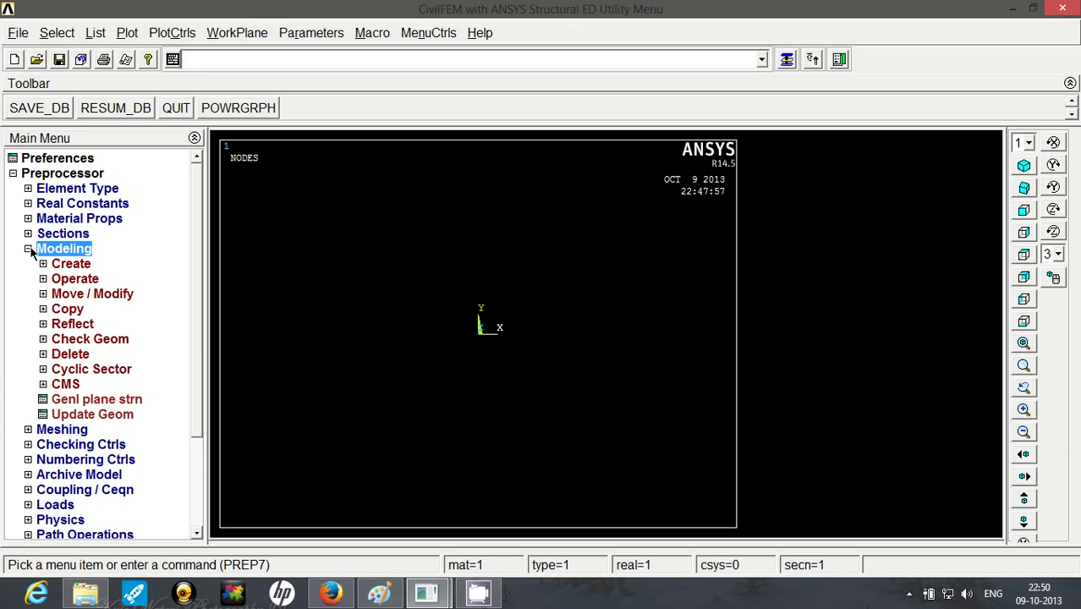
click(43, 263)
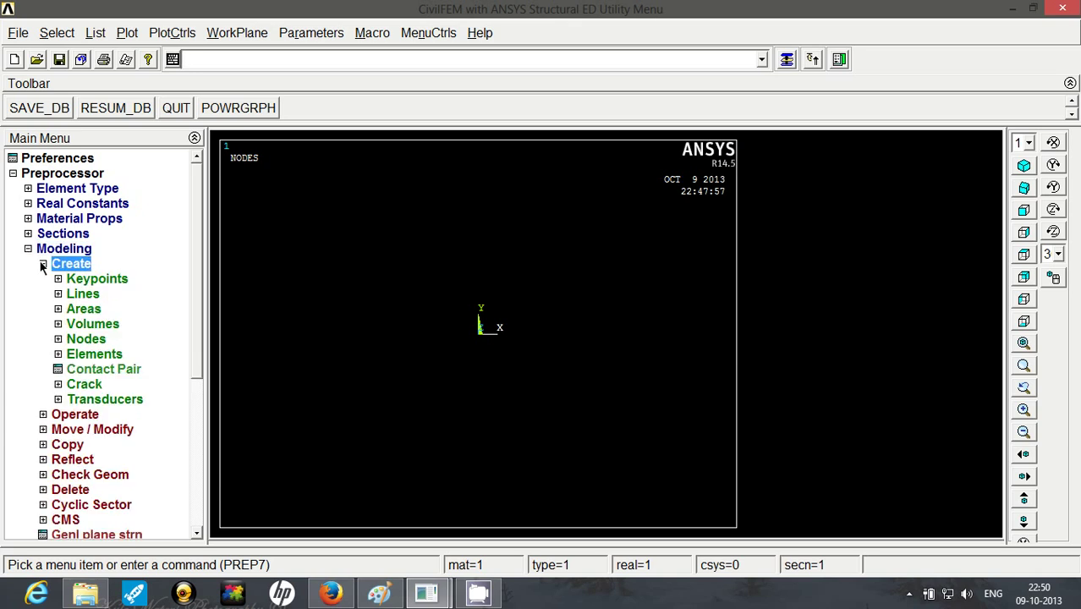
click(57, 309)
click(73, 338)
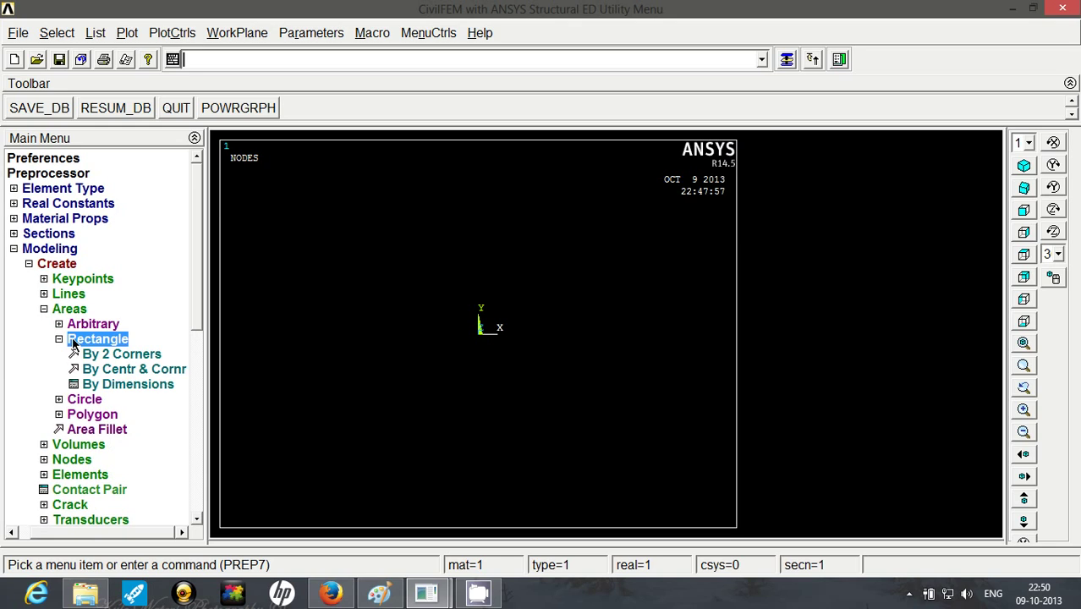
click(84, 382)
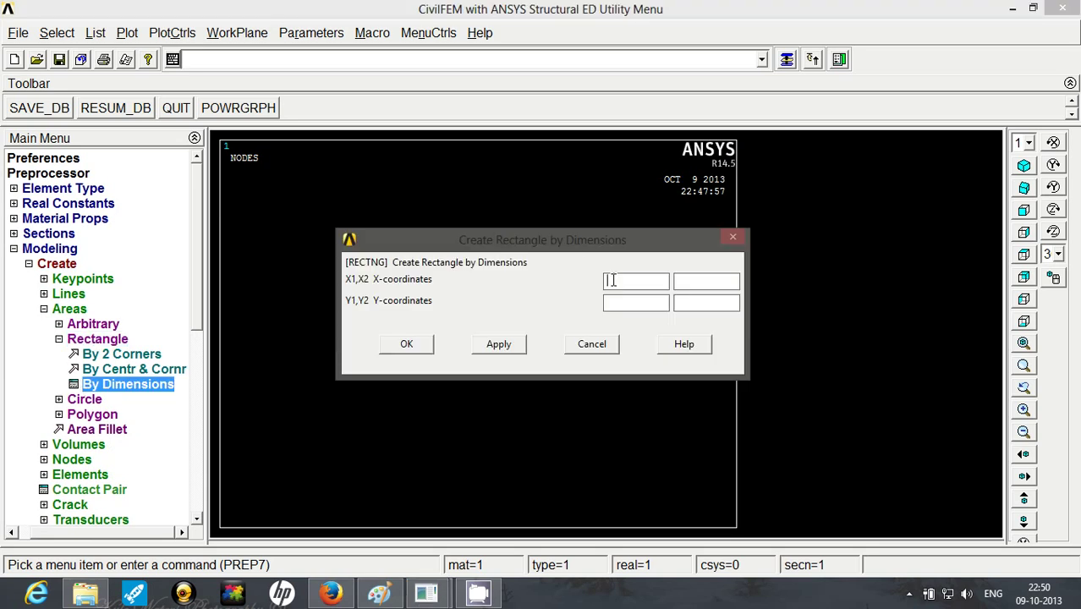
text(0)
key(Tab)
key(Tab)
text(0)
click(721, 280)
text(250)
key(Tab)
text(250)
click(409, 341)
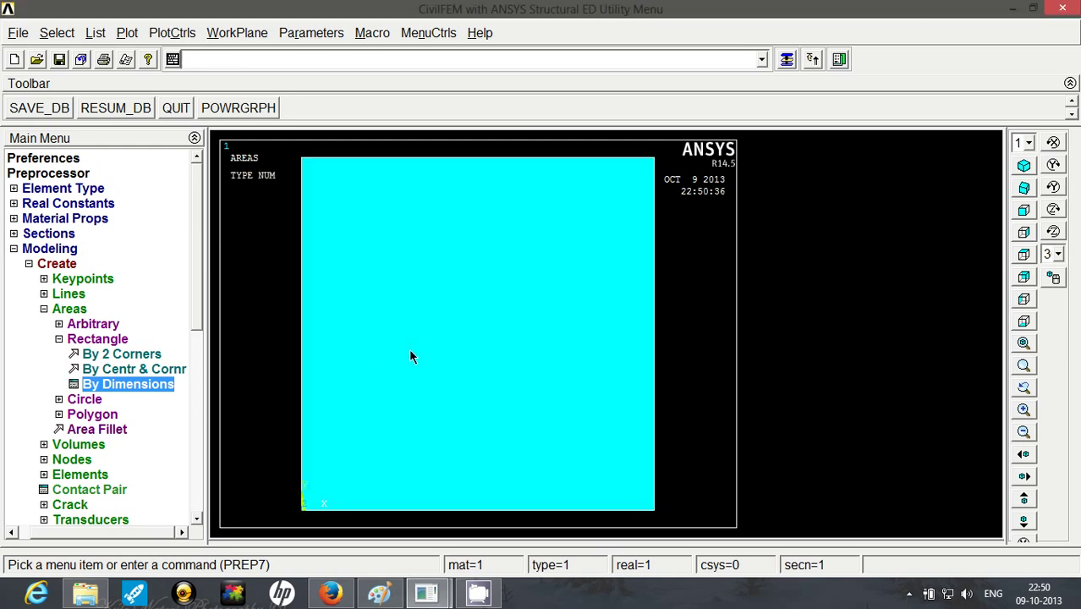
click(58, 339)
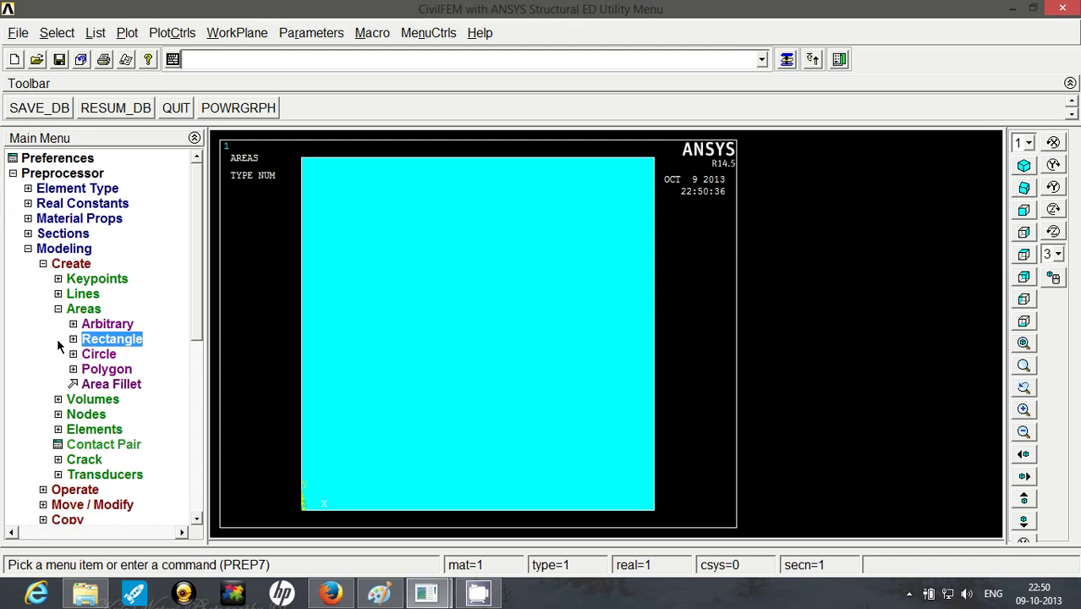
click(57, 309)
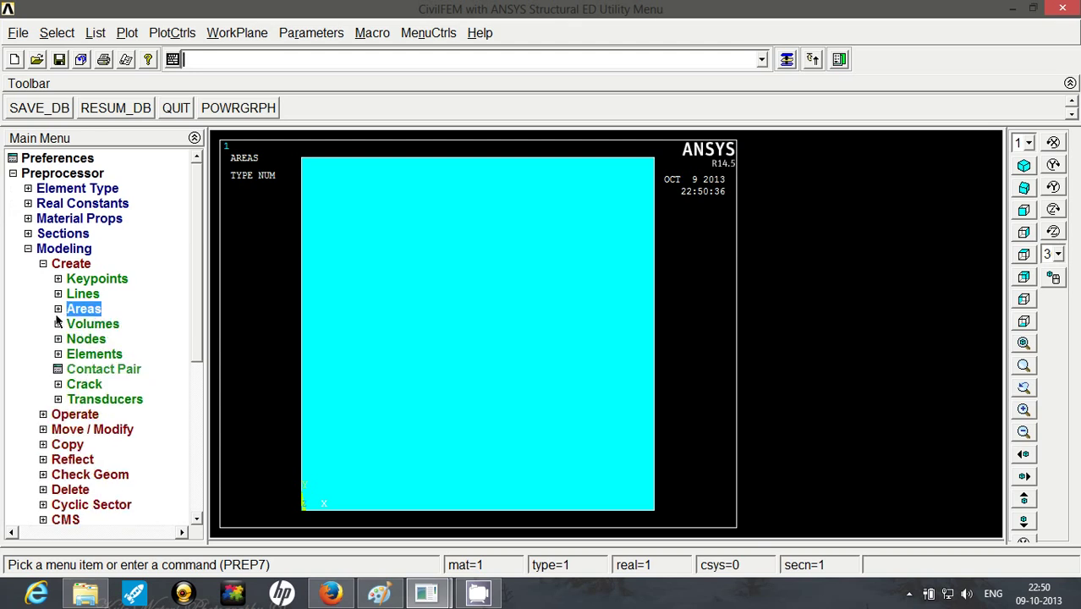
Step: Create a solid circular area centred at working-plane coordinates 0, 0 with radius 100
click(58, 310)
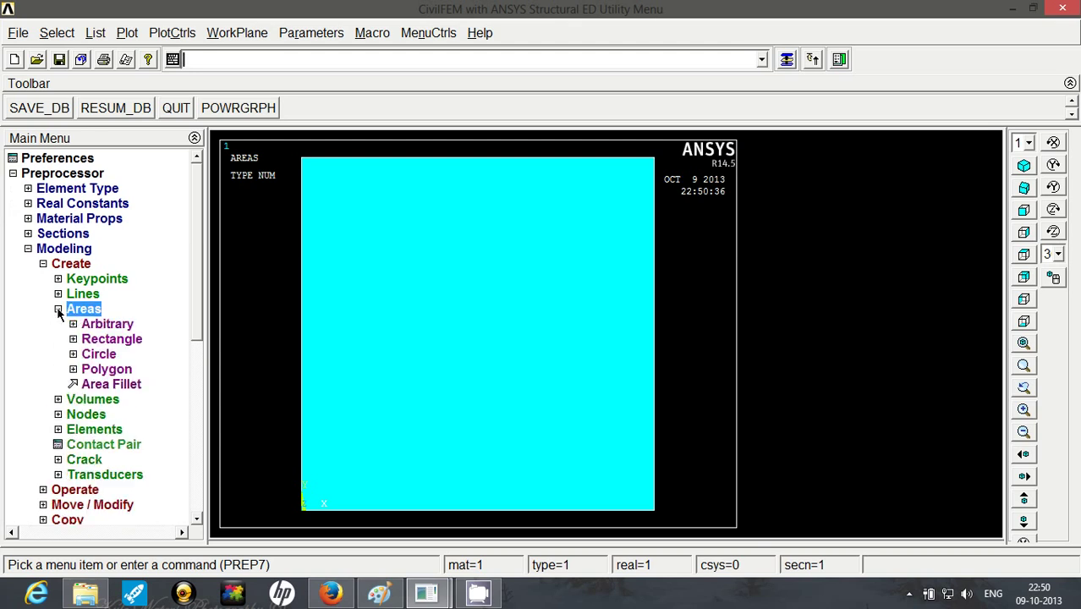
click(74, 354)
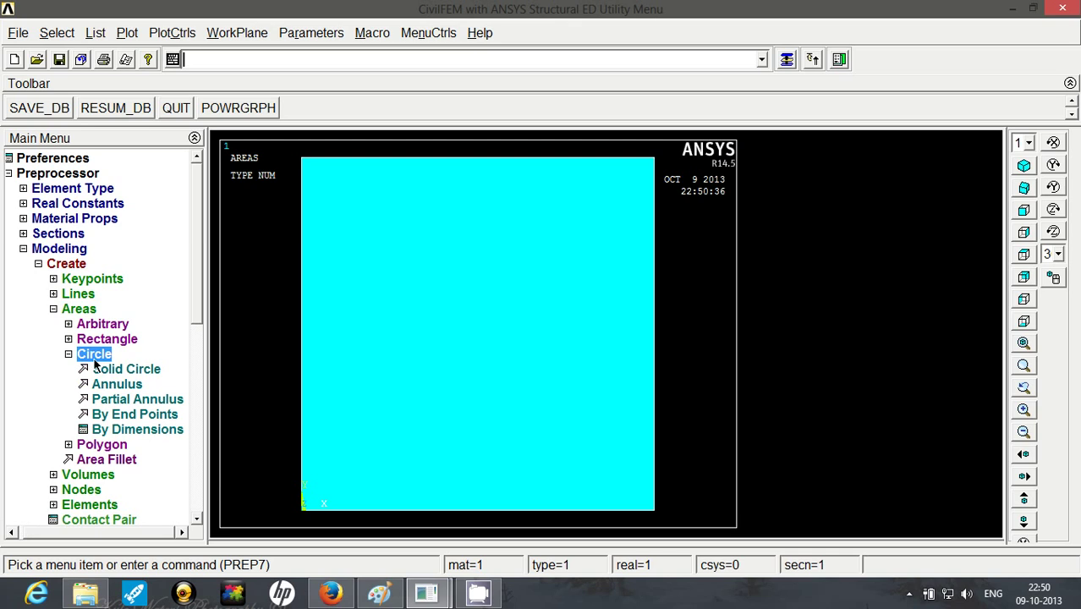
click(95, 372)
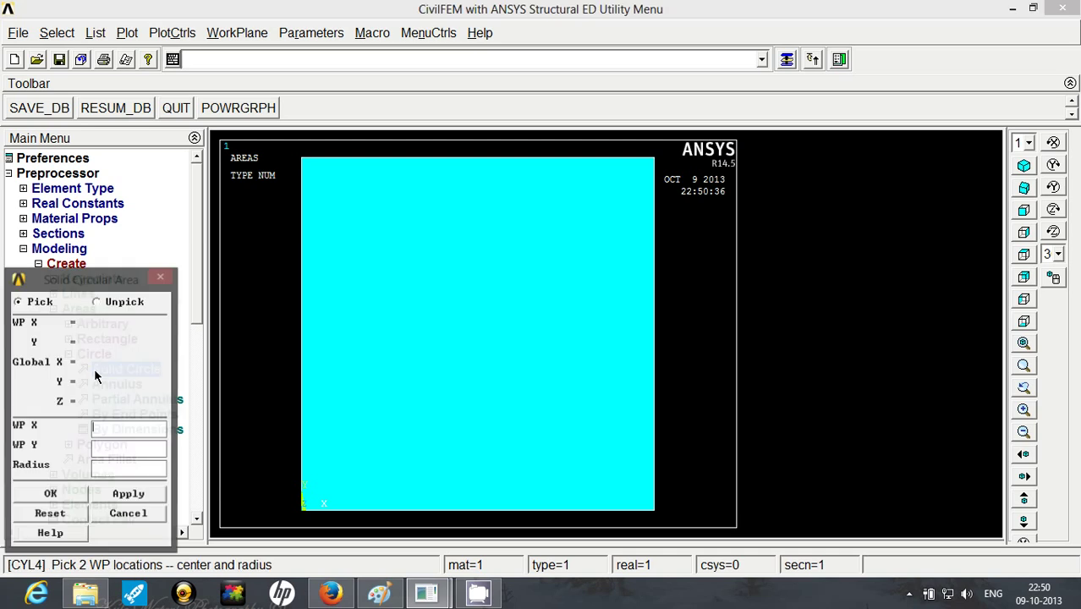
text(0)
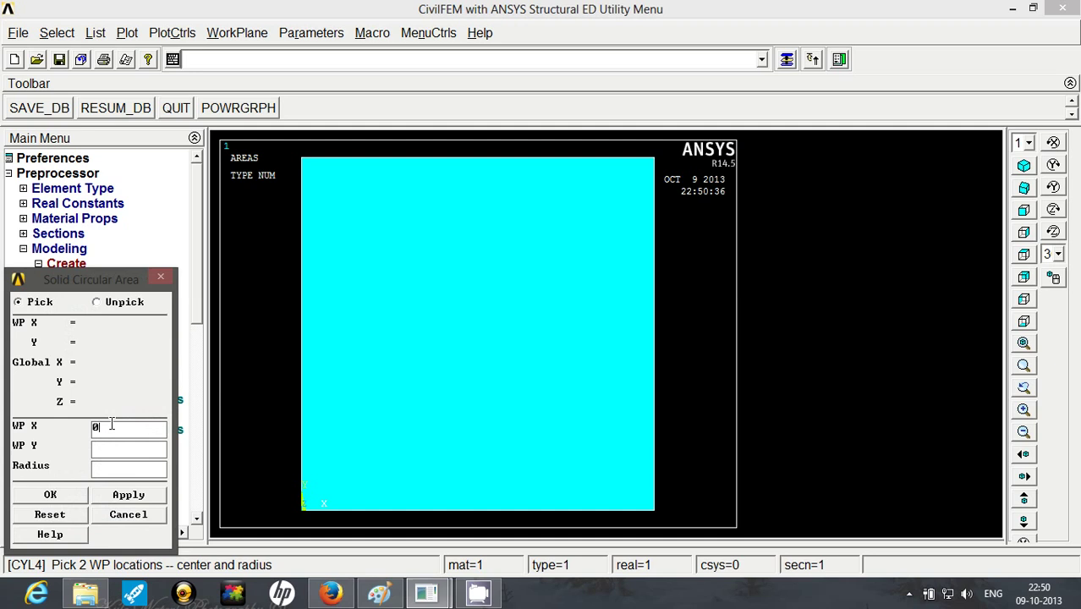
key(Tab)
text(0)
key(Tab)
text(100)
click(51, 495)
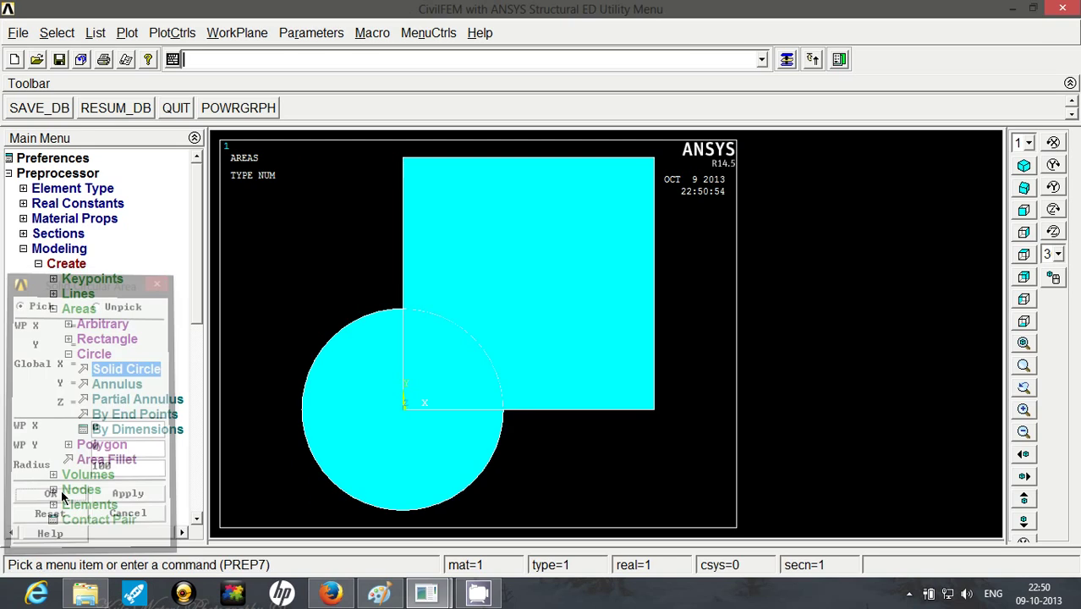
click(70, 353)
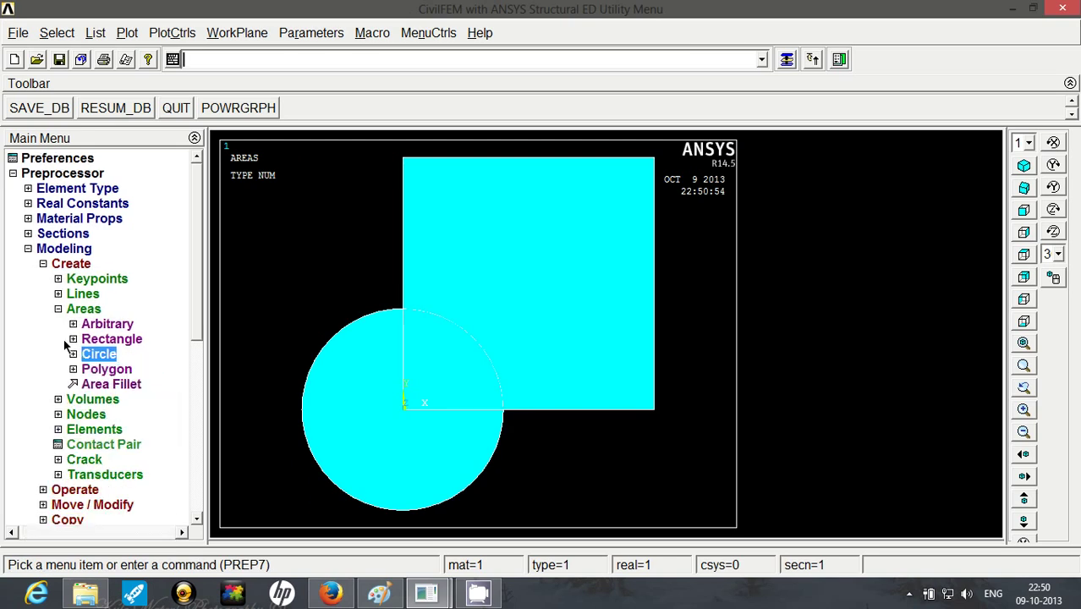
click(61, 310)
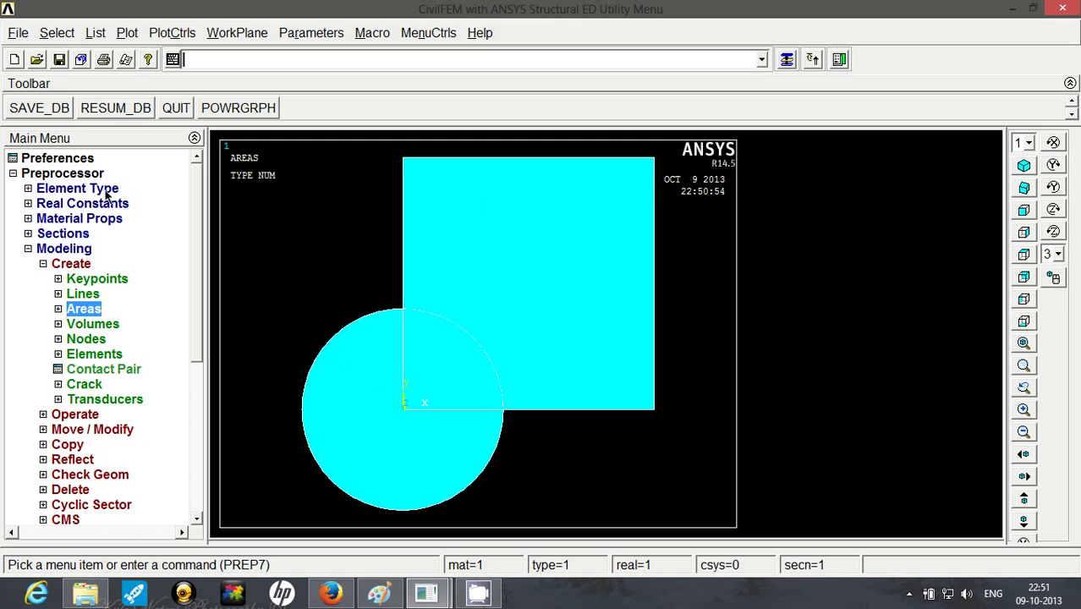
Step: Subtract the circular area from the square area to cut the quarter hole at the origin corner
click(44, 265)
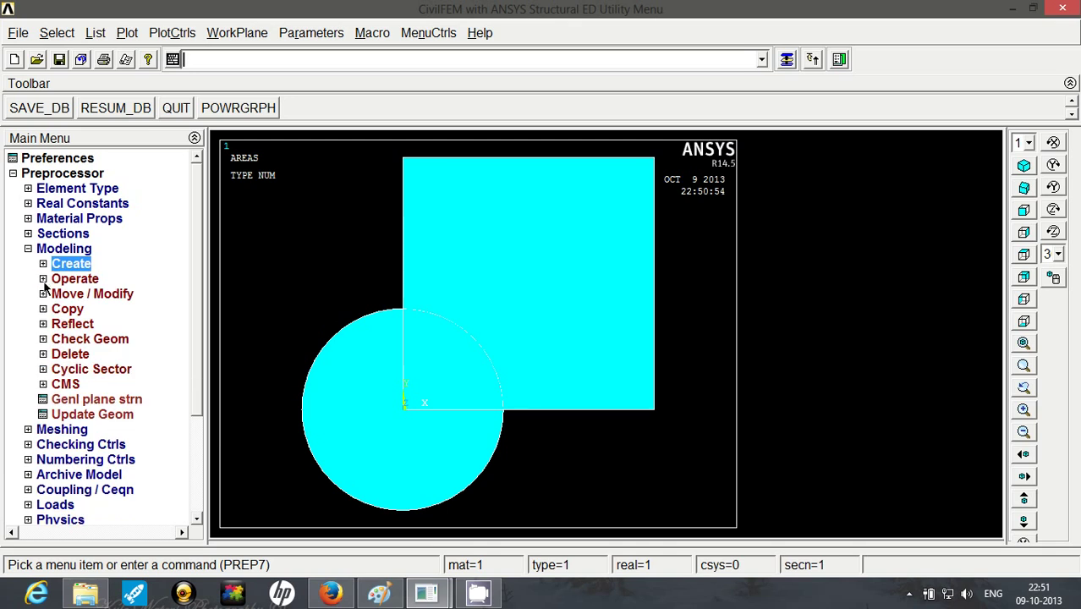
click(44, 280)
click(58, 324)
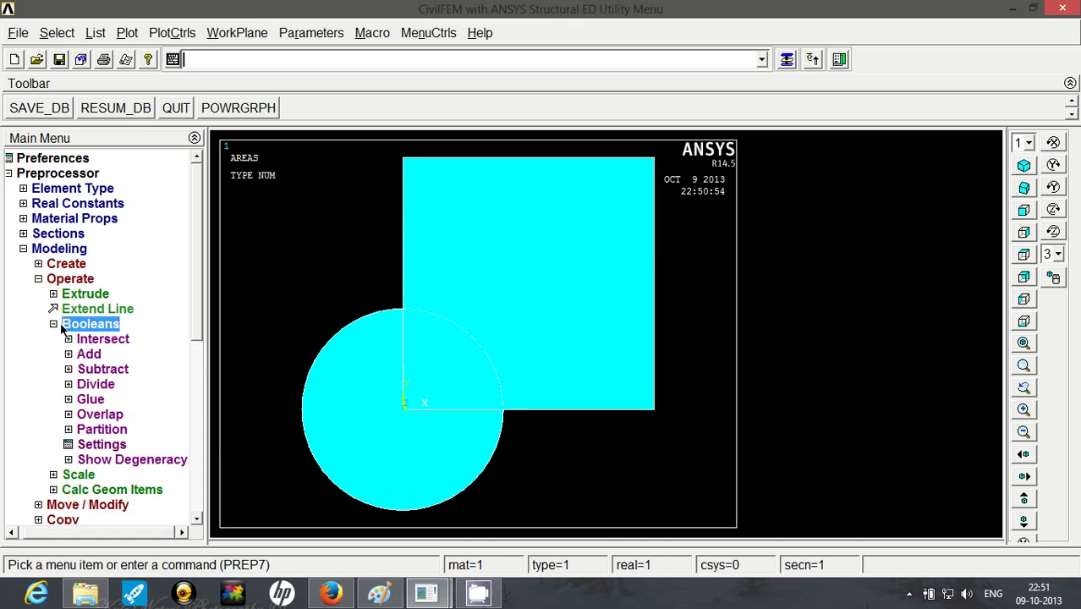
click(69, 369)
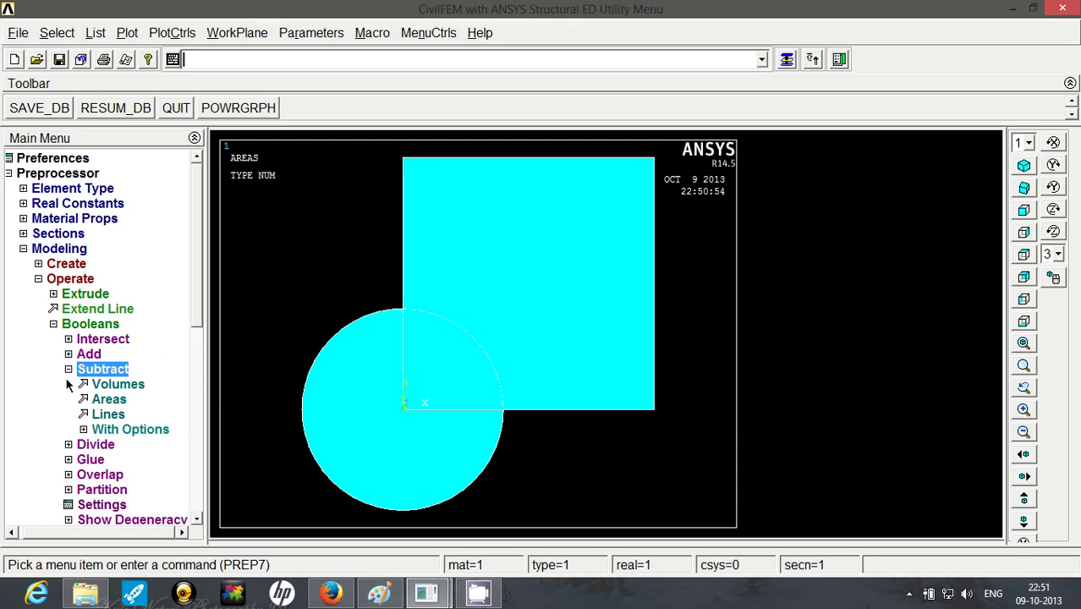
click(94, 401)
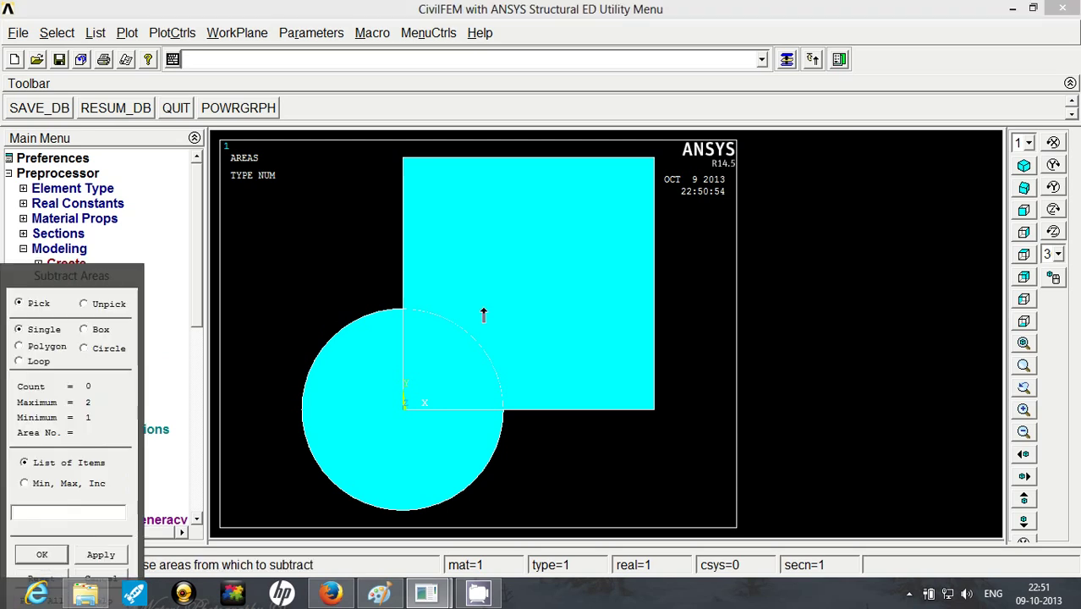
click(508, 271)
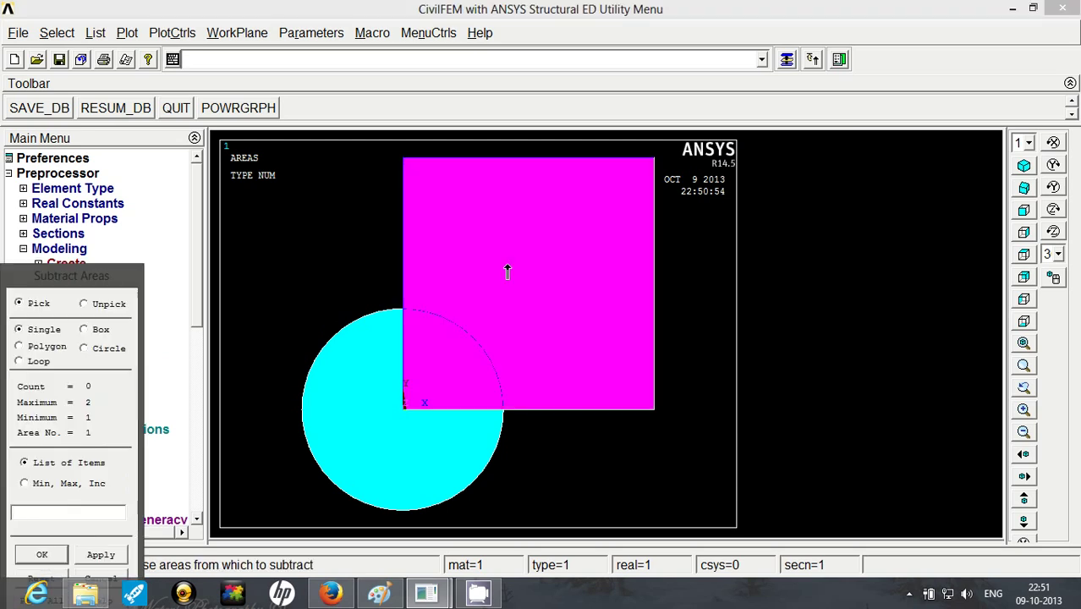
click(101, 554)
click(341, 455)
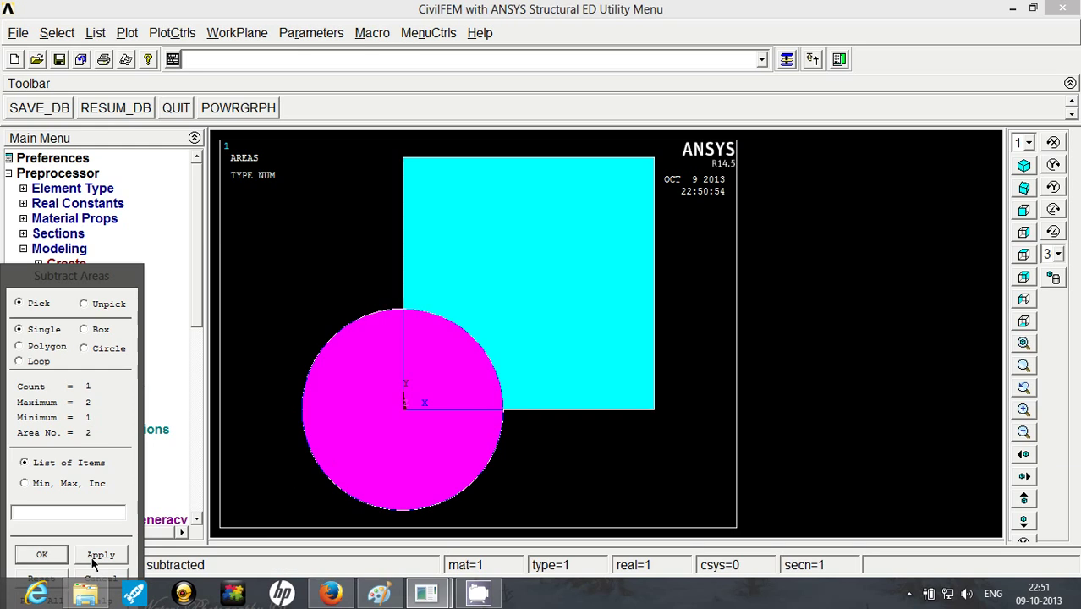
click(43, 555)
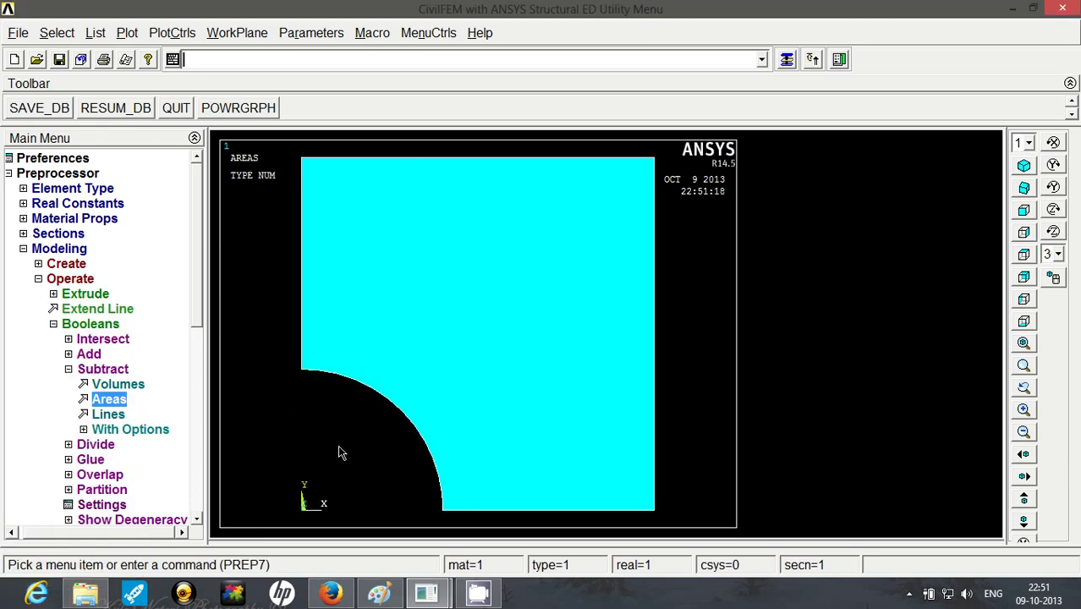
Step: Concatenate the plate's upper horizontal and outer vertical edge lines for mapped meshing
click(70, 324)
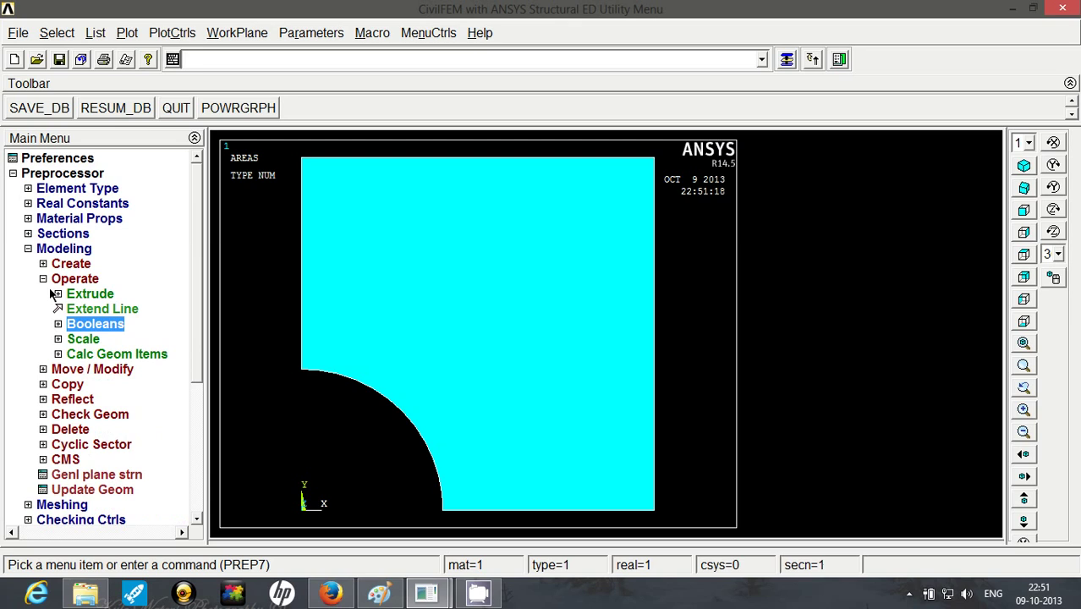
click(43, 279)
click(38, 248)
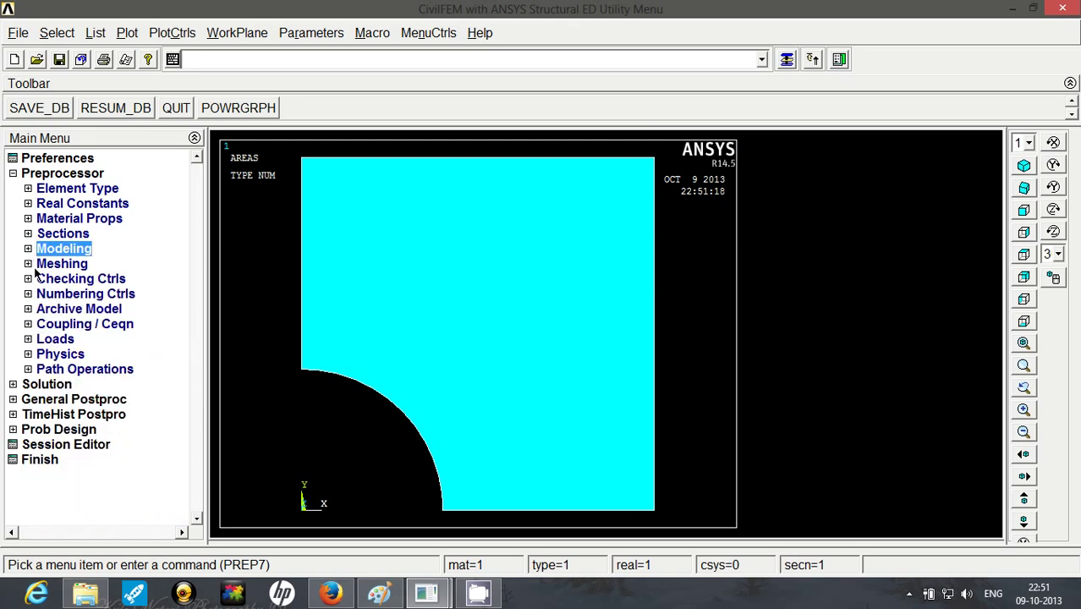
click(39, 265)
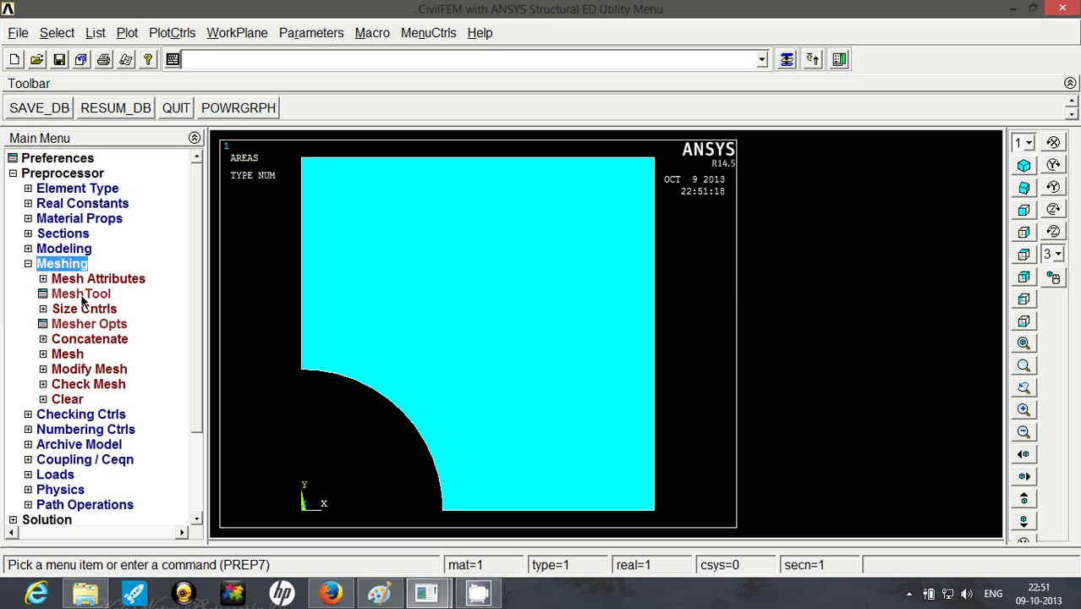
click(51, 338)
click(78, 353)
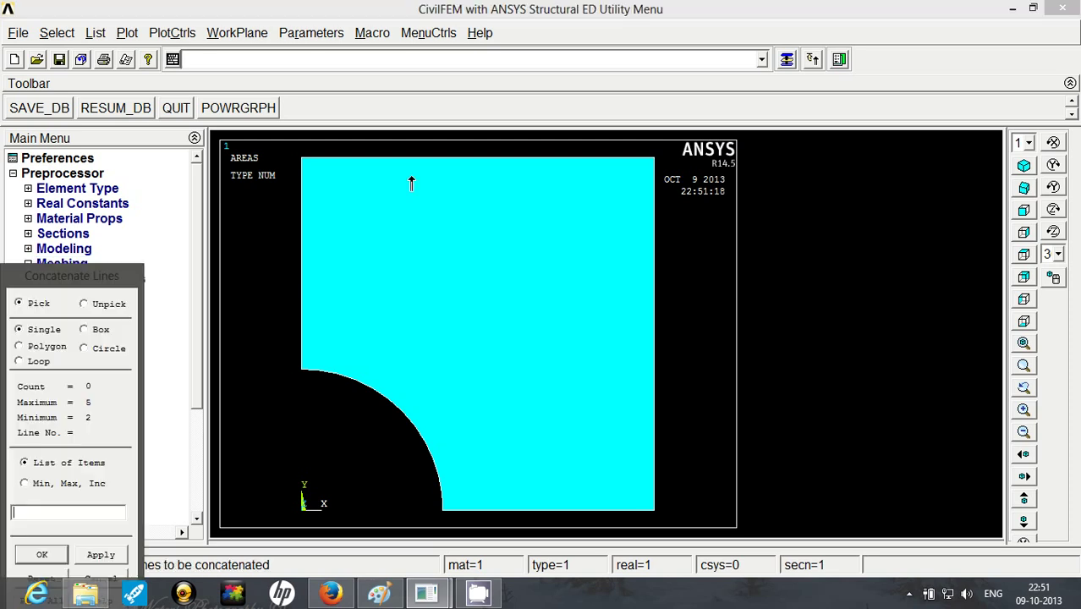
click(440, 161)
click(646, 302)
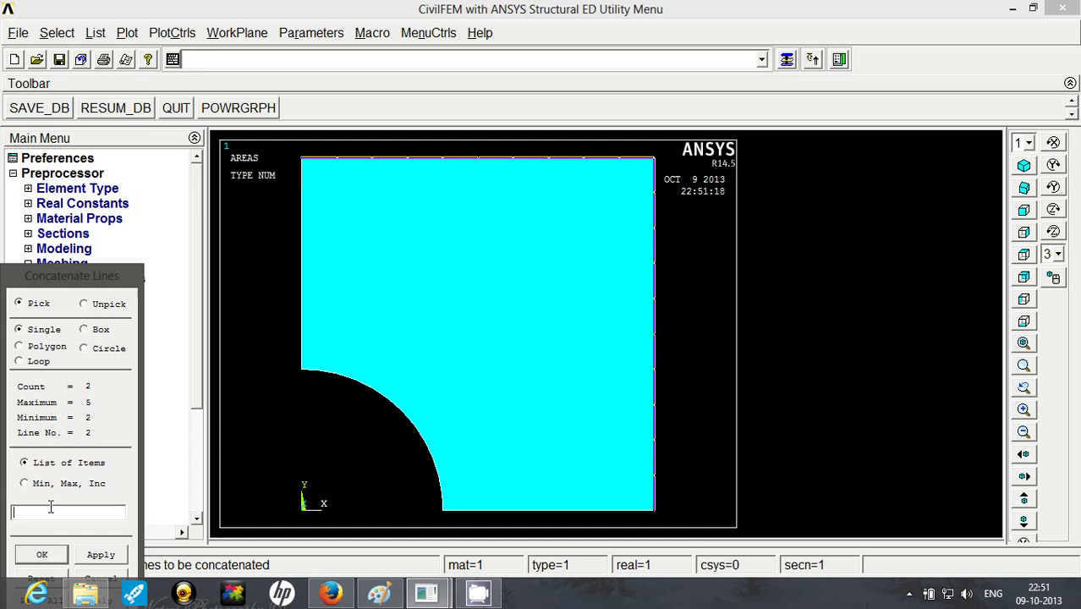
click(51, 551)
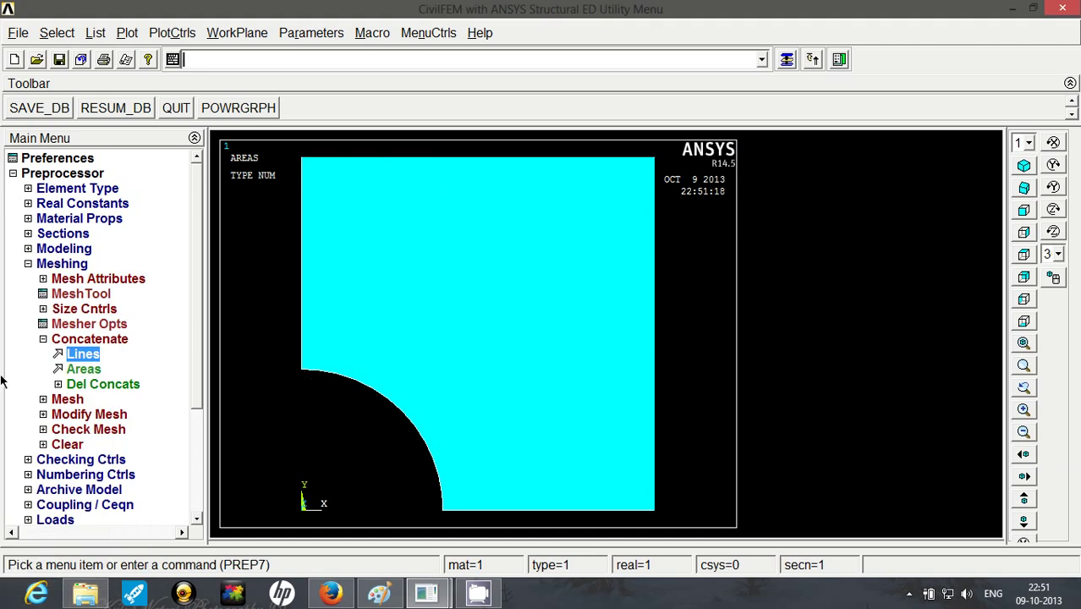
Step: Mesh the plate area with mapped, 3 or 4 sided quad elements using the MeshTool
click(43, 338)
click(59, 293)
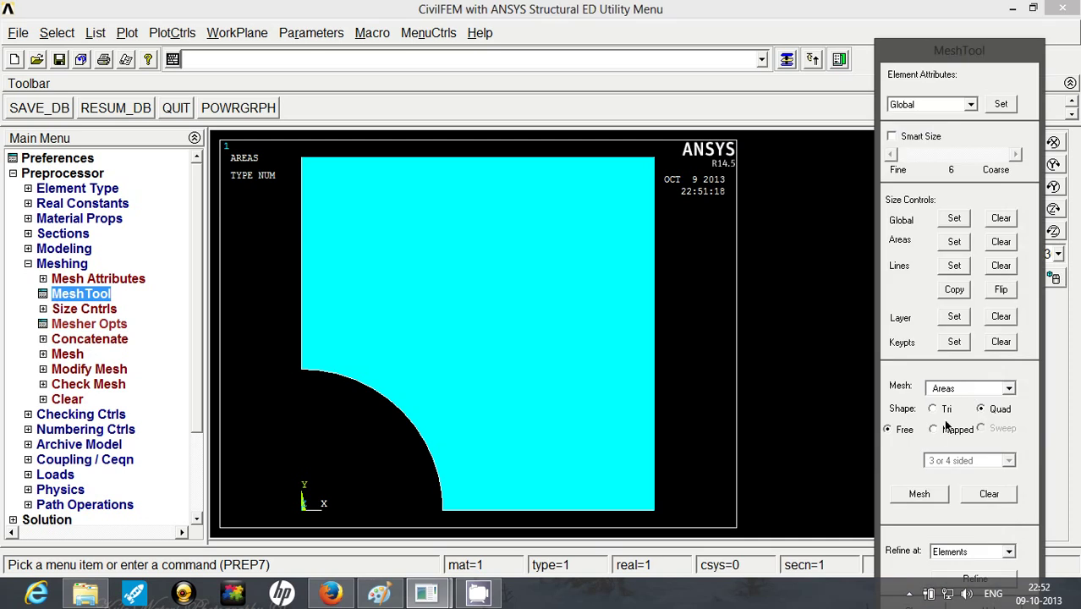
click(934, 429)
click(914, 494)
click(504, 369)
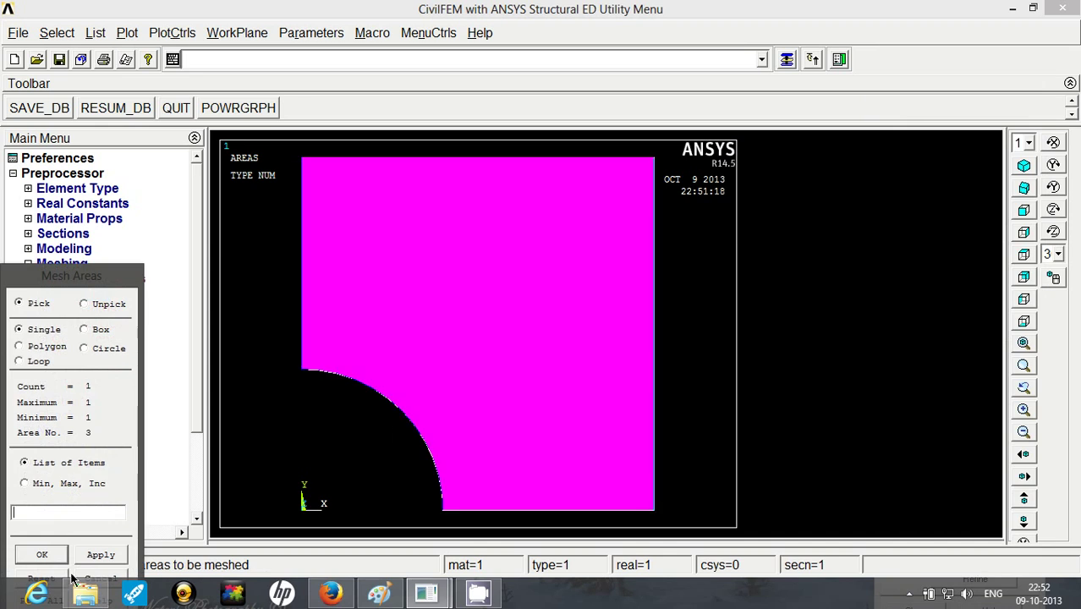
click(42, 555)
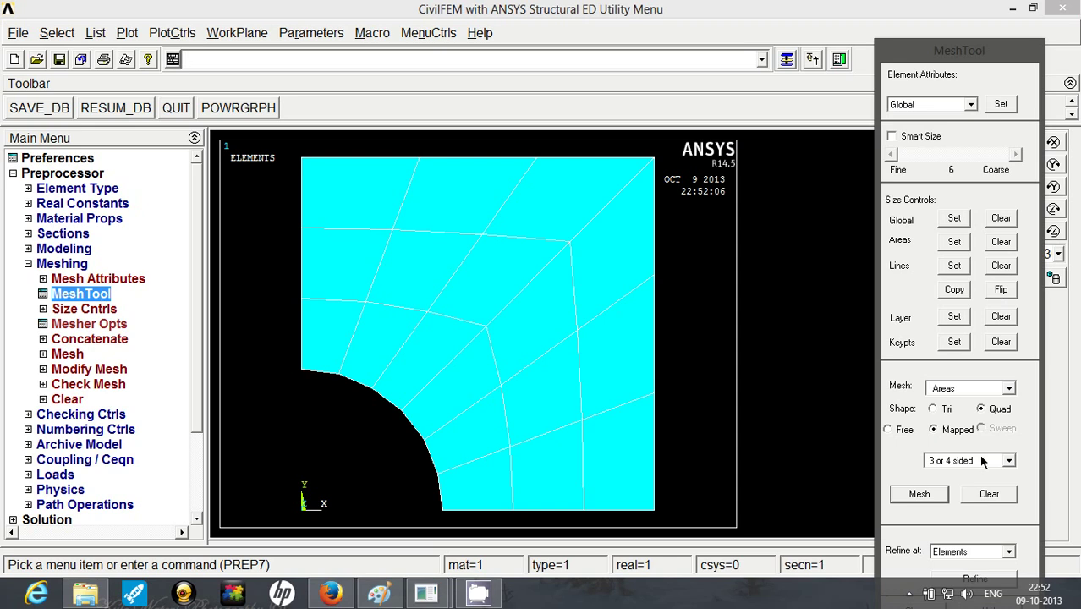
Step: Refine the mesh at all nodes with refinement level 2
drag(909, 53, 896, 11)
click(955, 509)
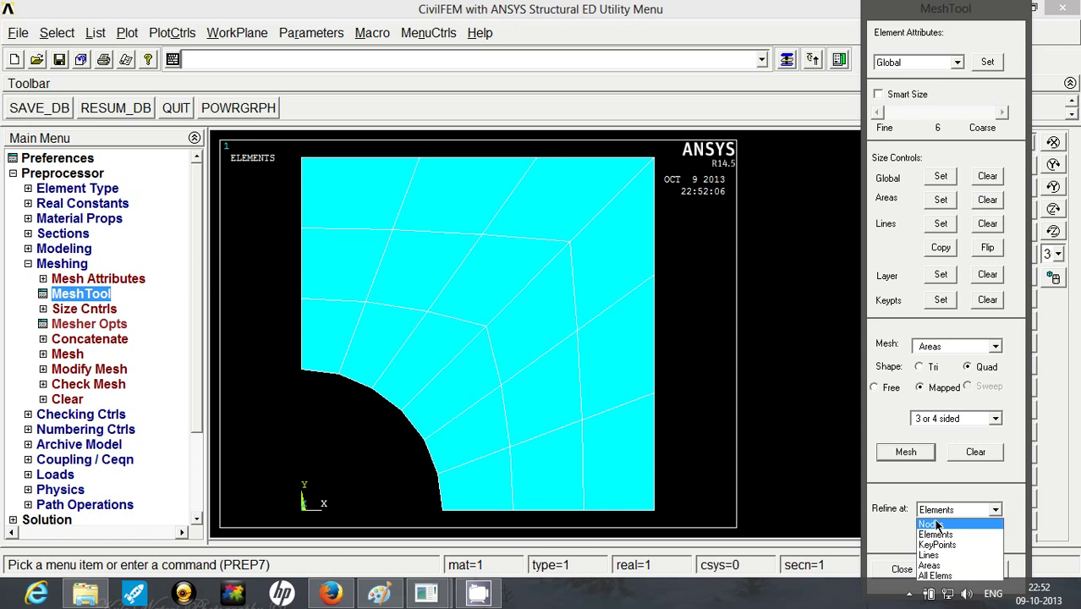
click(936, 523)
click(937, 534)
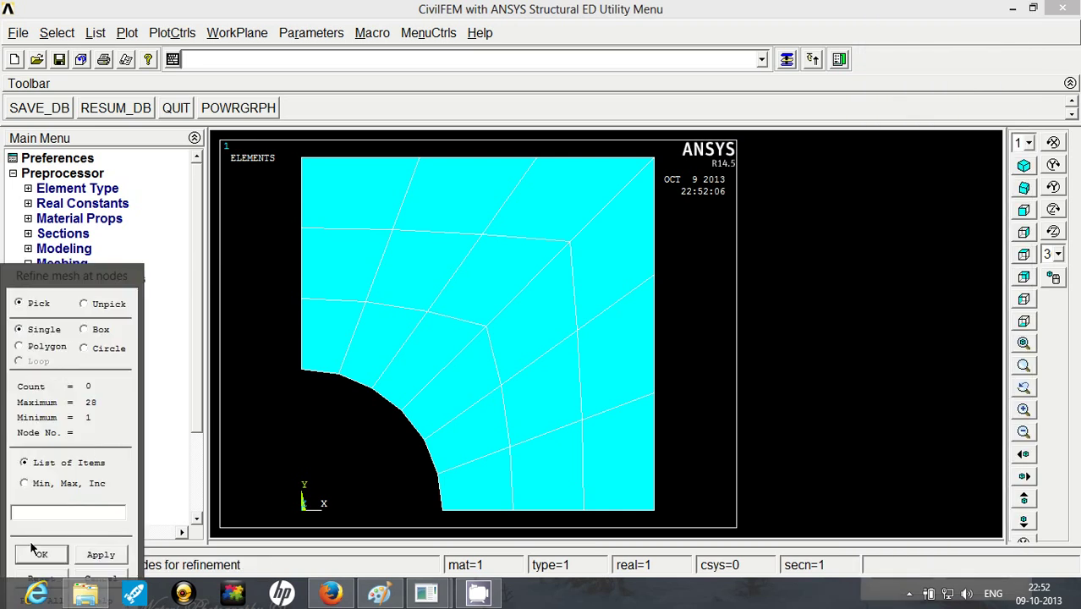
drag(46, 283, 96, 153)
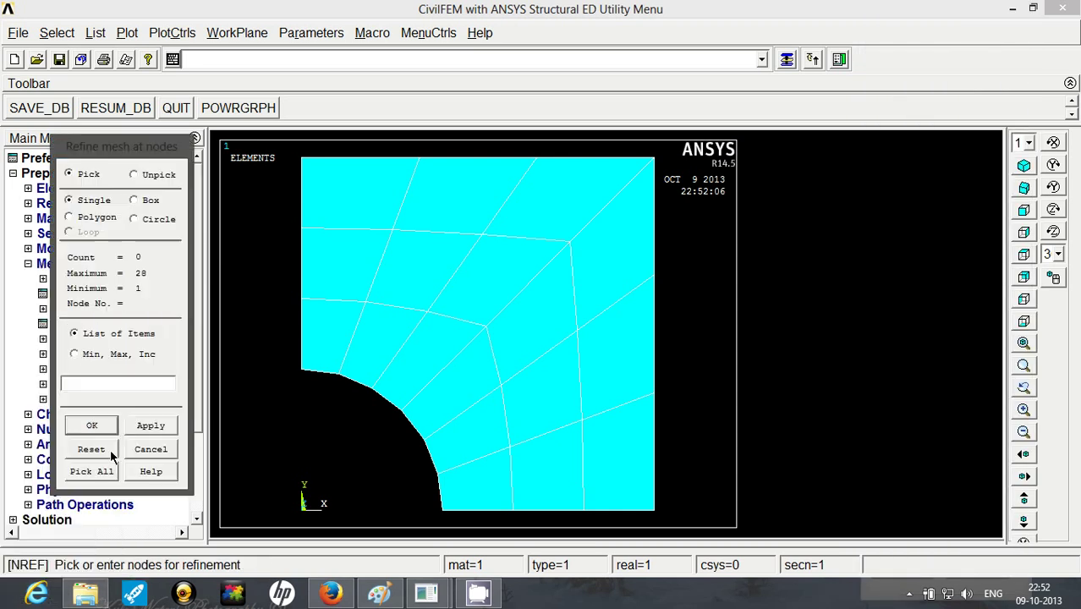
click(93, 471)
click(647, 284)
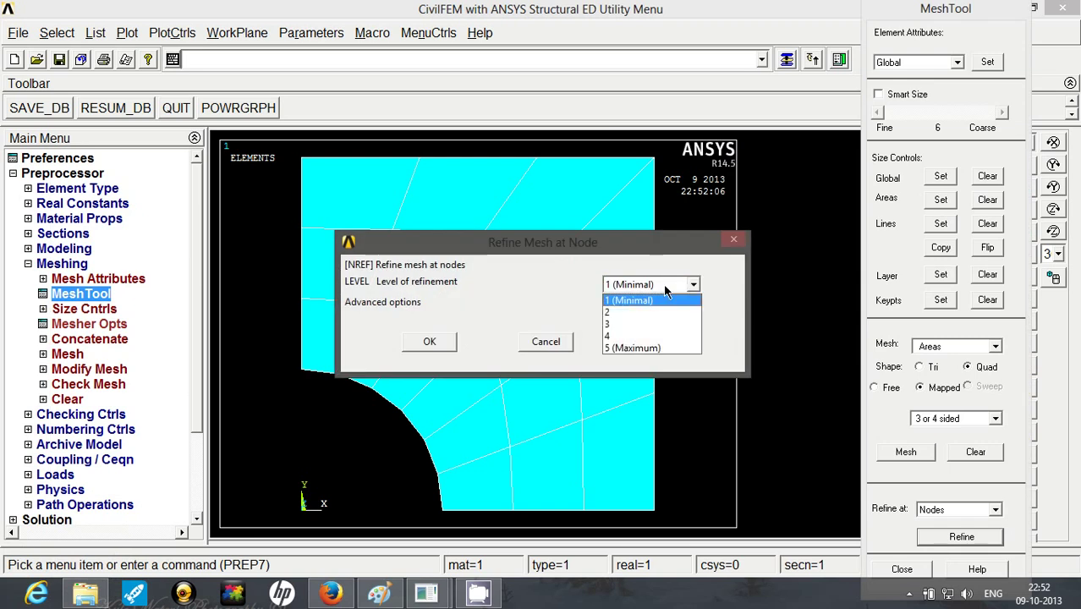
click(623, 313)
click(429, 345)
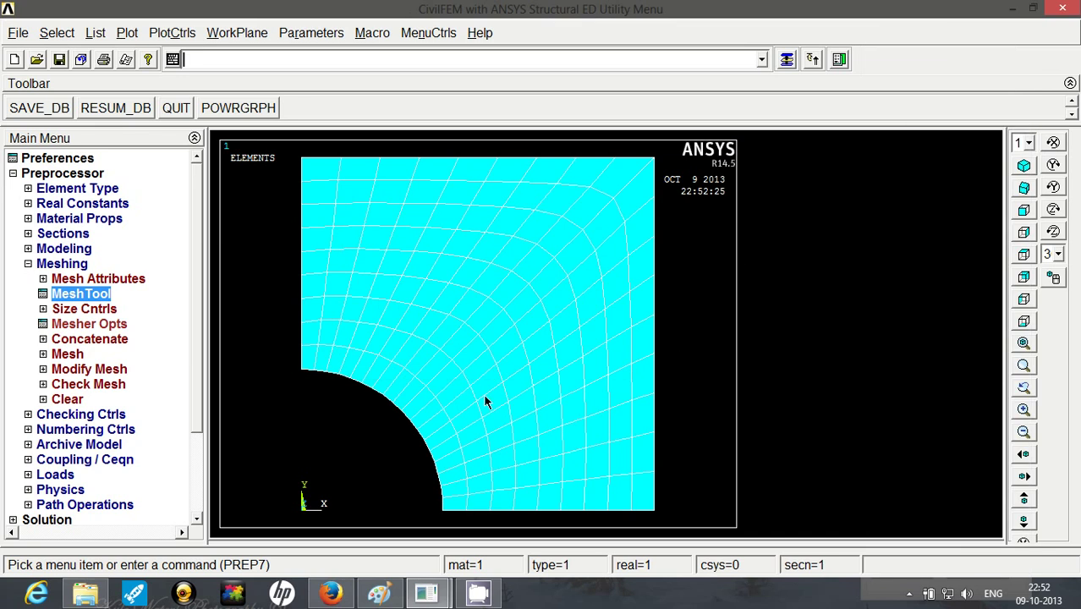
Step: Apply a structural displacement constraint of 0 for All DOF on the quarter-hole arc line
click(28, 264)
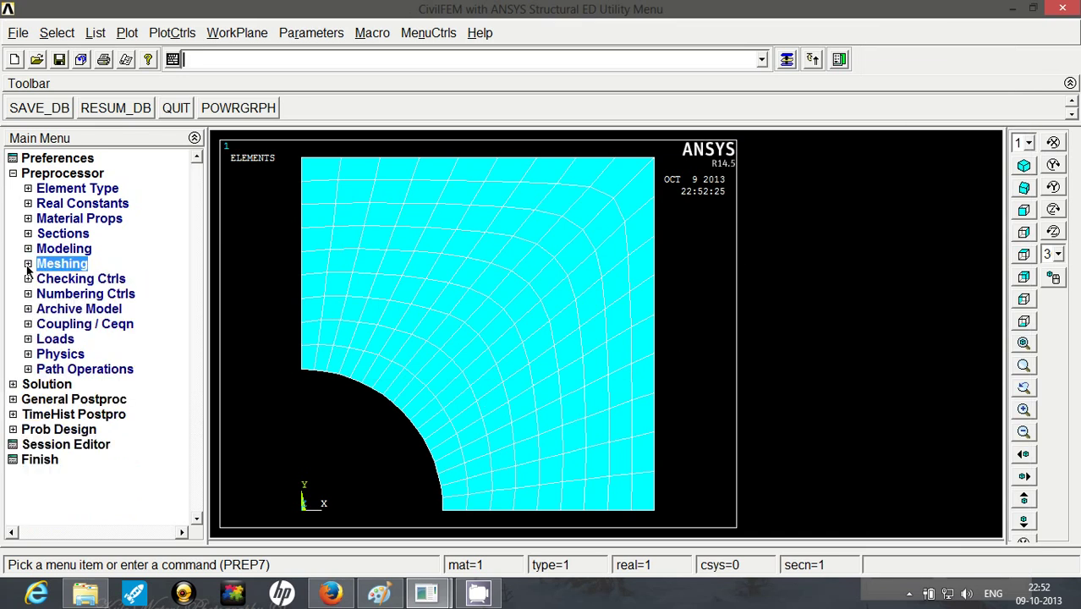
click(29, 339)
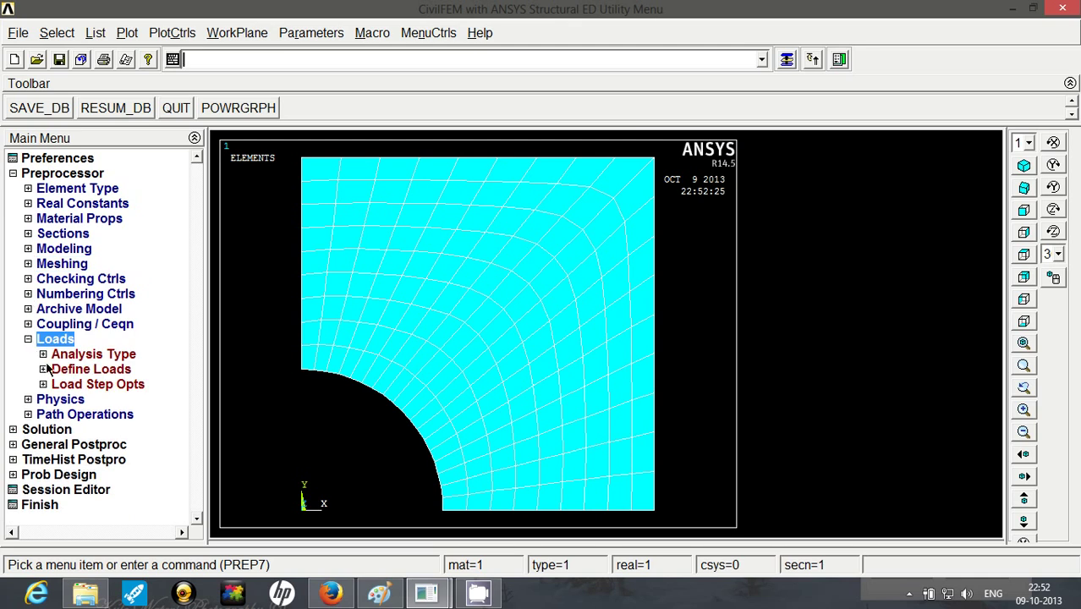
click(43, 370)
click(58, 399)
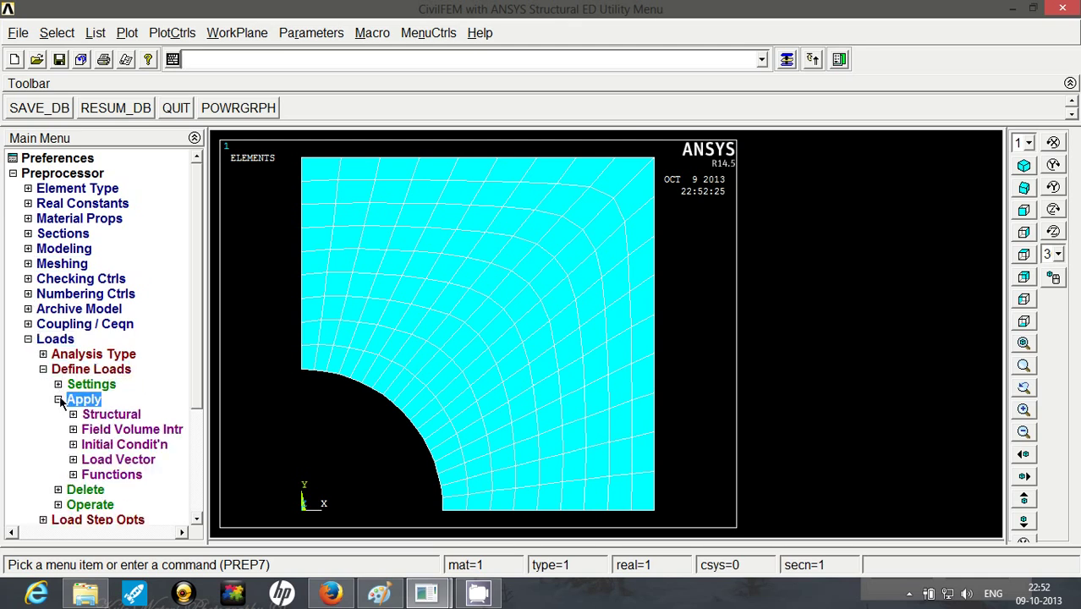
click(74, 414)
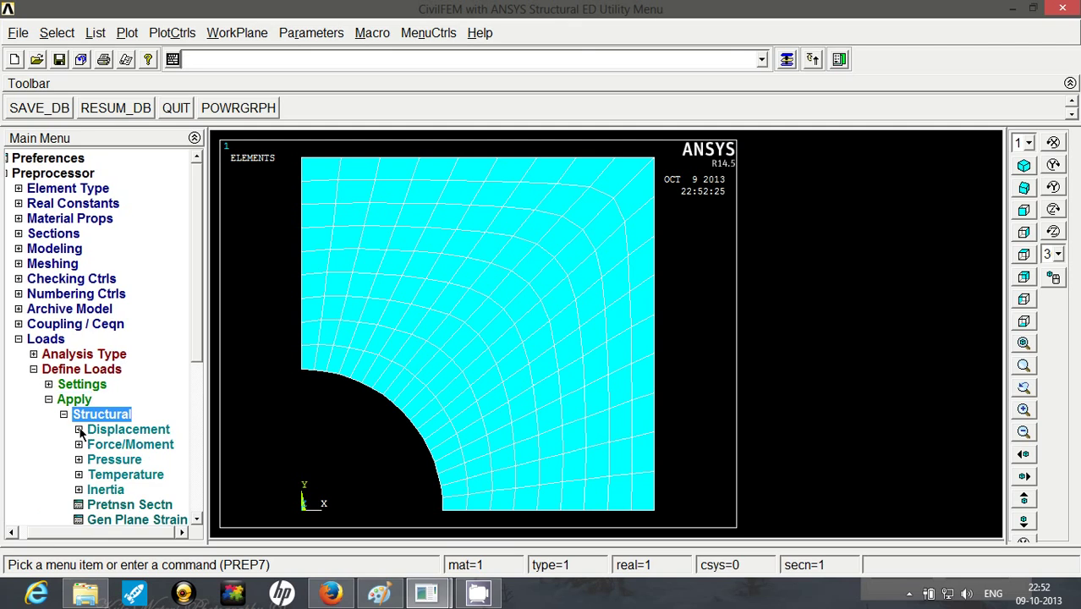
click(86, 429)
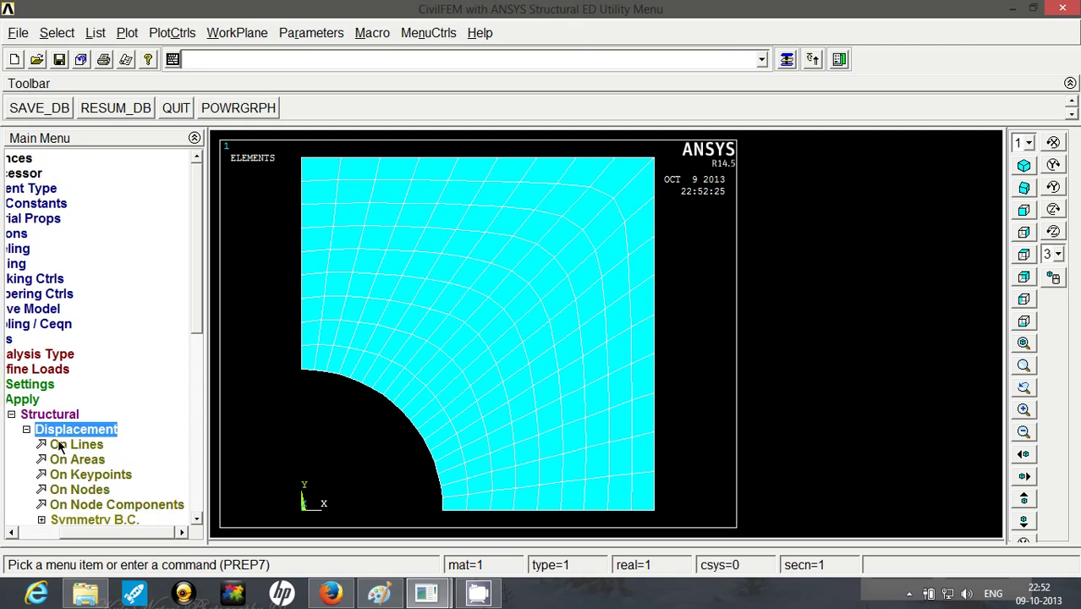
click(68, 441)
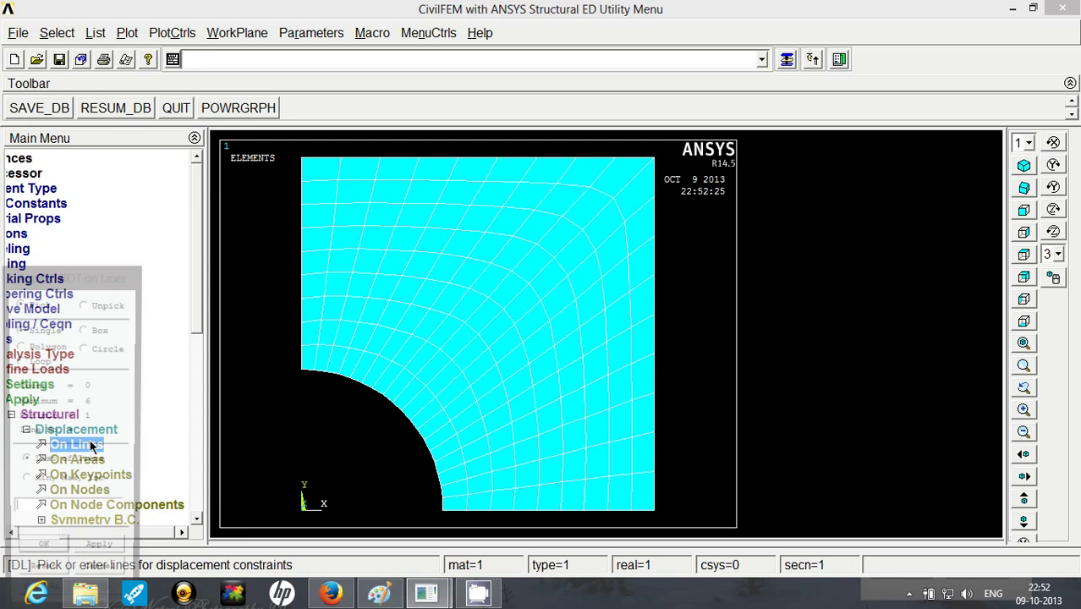
click(332, 392)
click(42, 555)
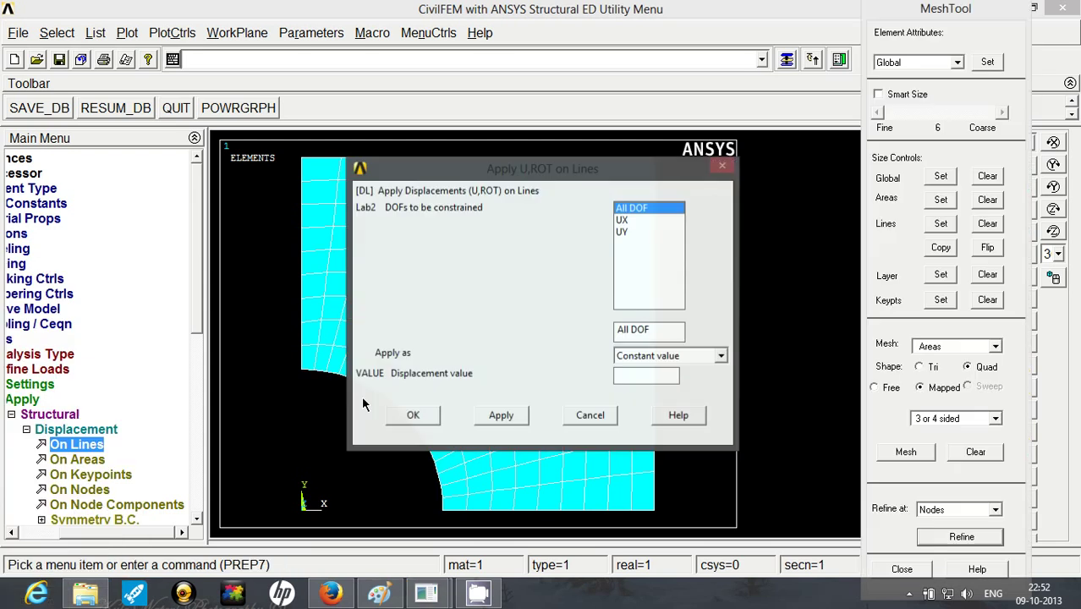
click(629, 373)
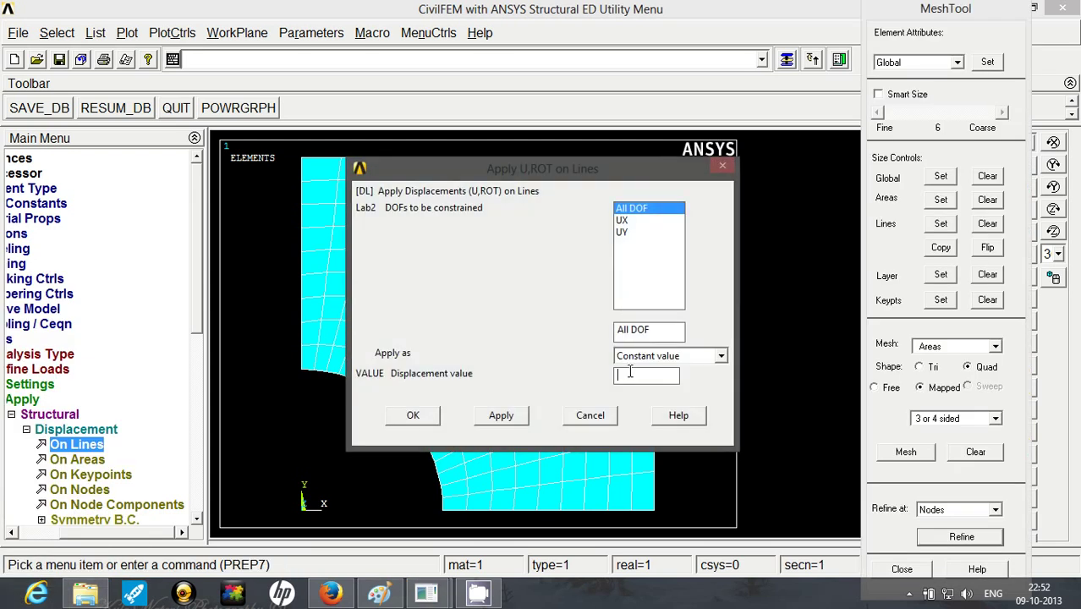
text(0)
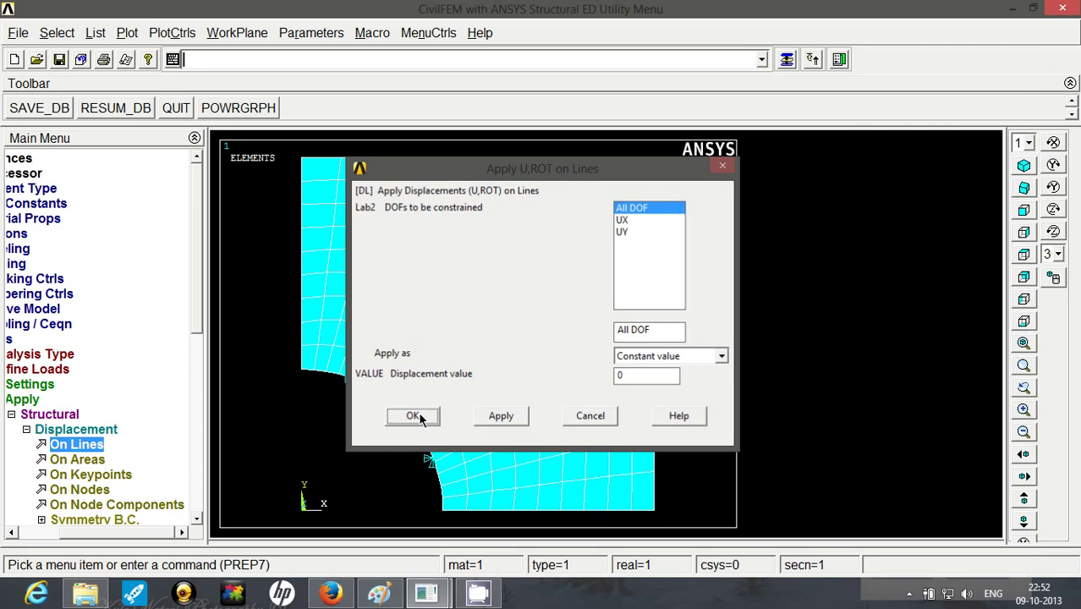
click(413, 414)
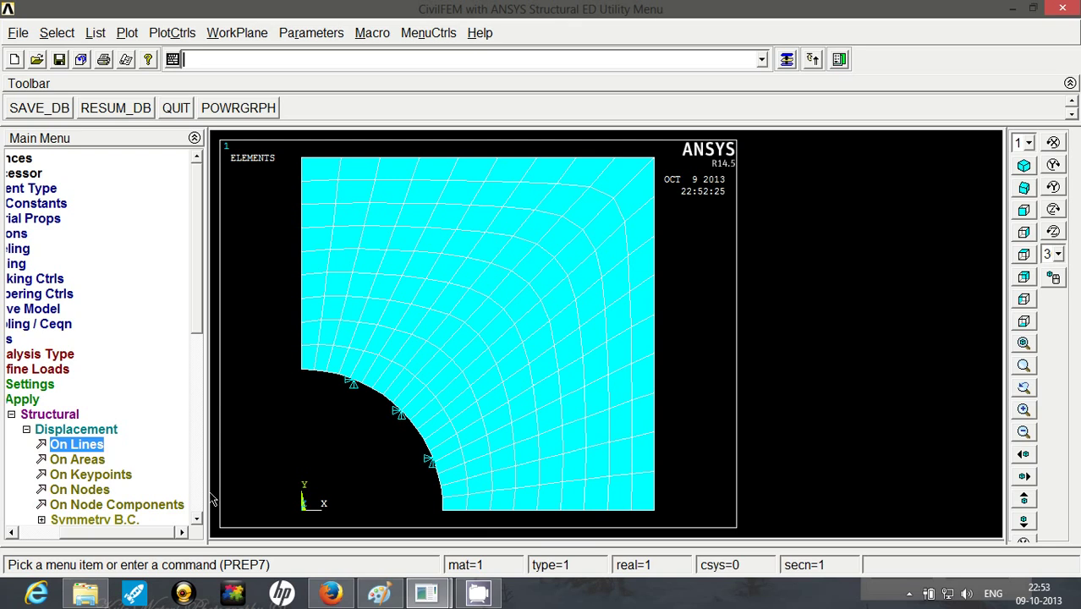
Step: Apply symmetry boundary conditions to the plate's two straight cut lines that meet the hole arc
click(196, 519)
click(196, 518)
click(196, 519)
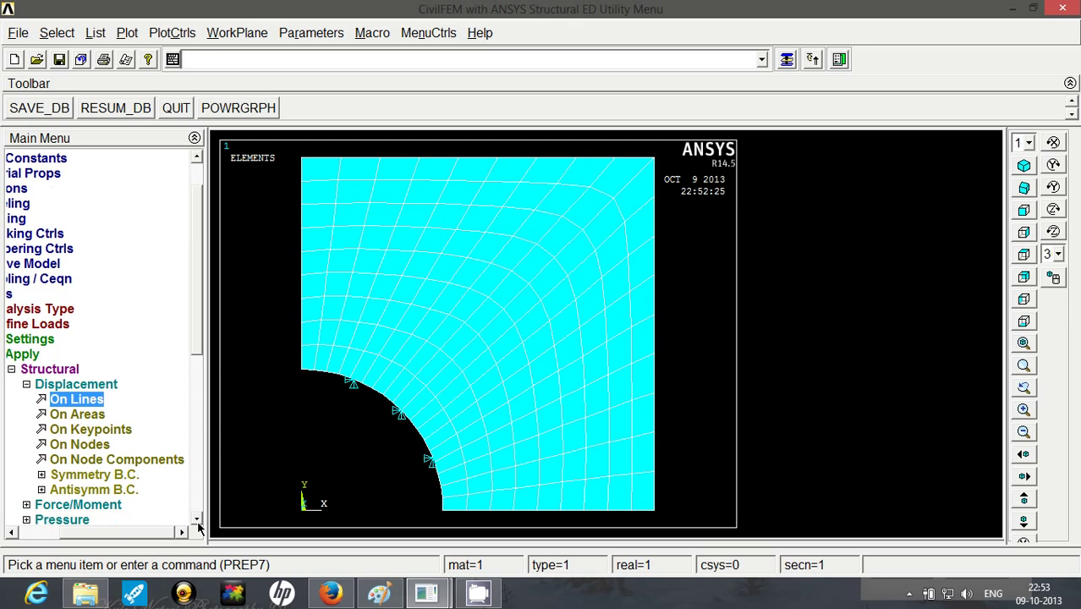
click(40, 474)
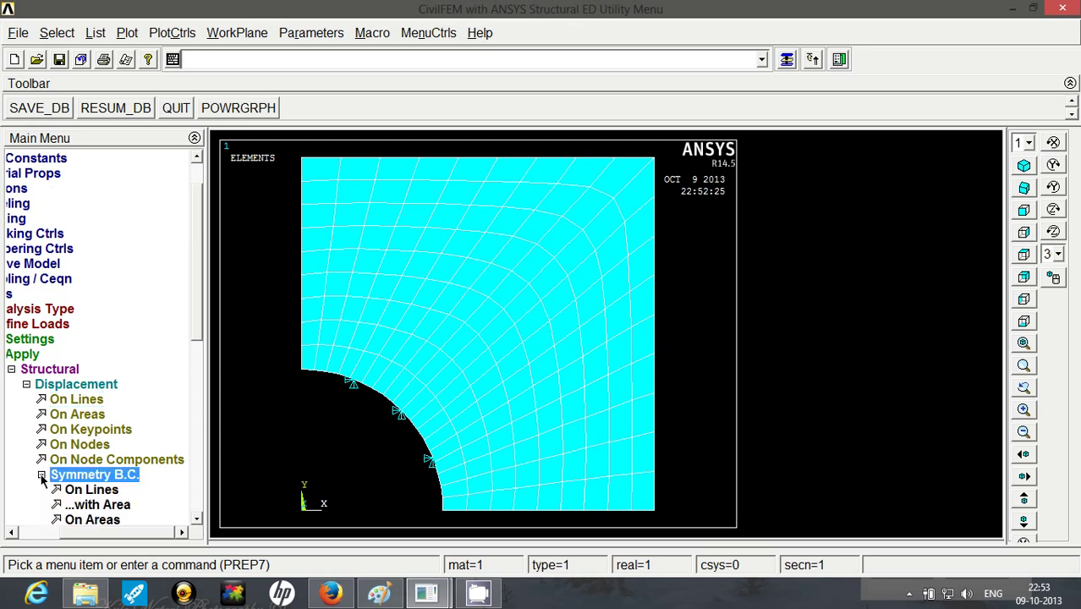
click(91, 490)
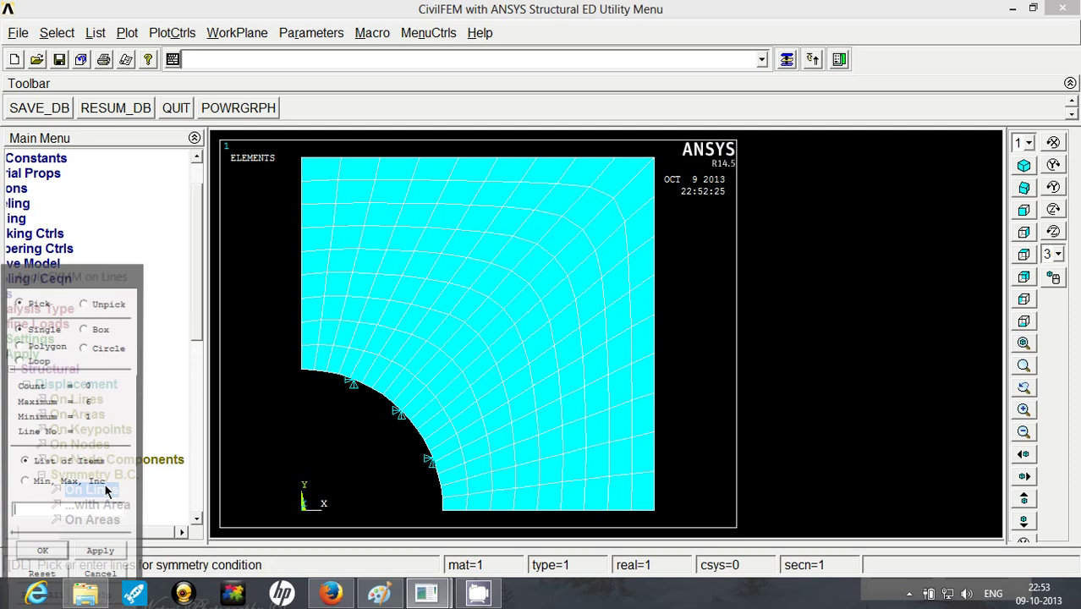
click(502, 514)
click(302, 382)
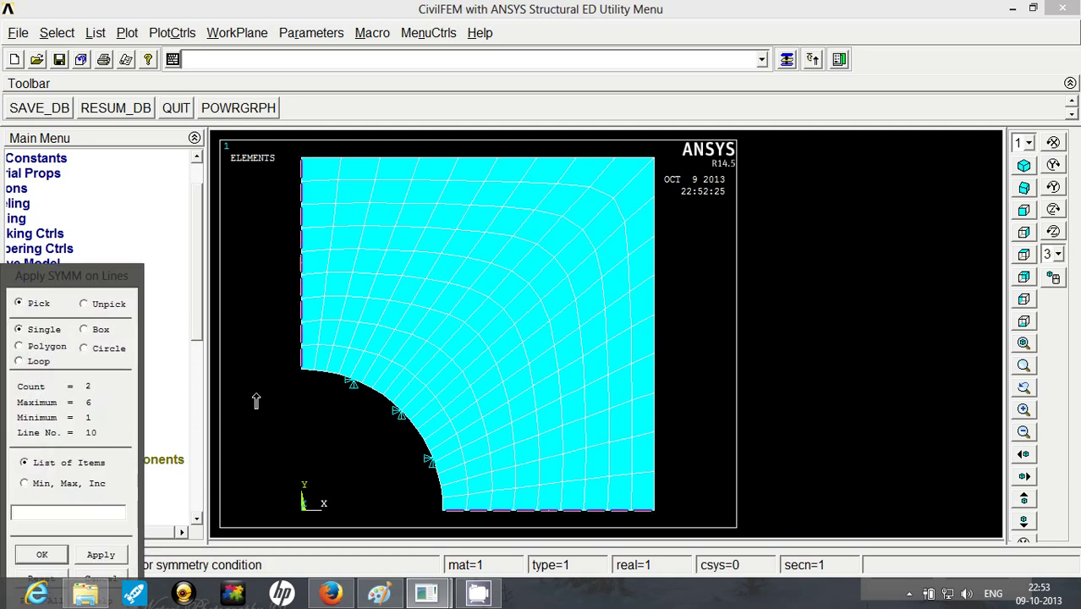
click(41, 556)
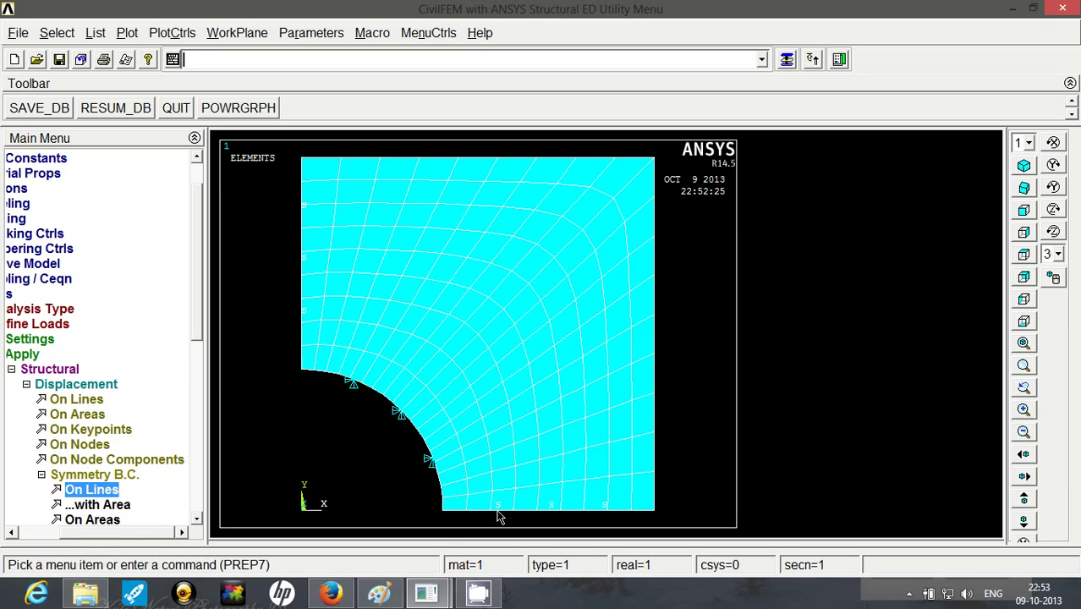
Step: Apply a constant FX force of -1000 to all nodes along the plate's outer vertical edge, selecting them with a box
click(42, 476)
click(26, 384)
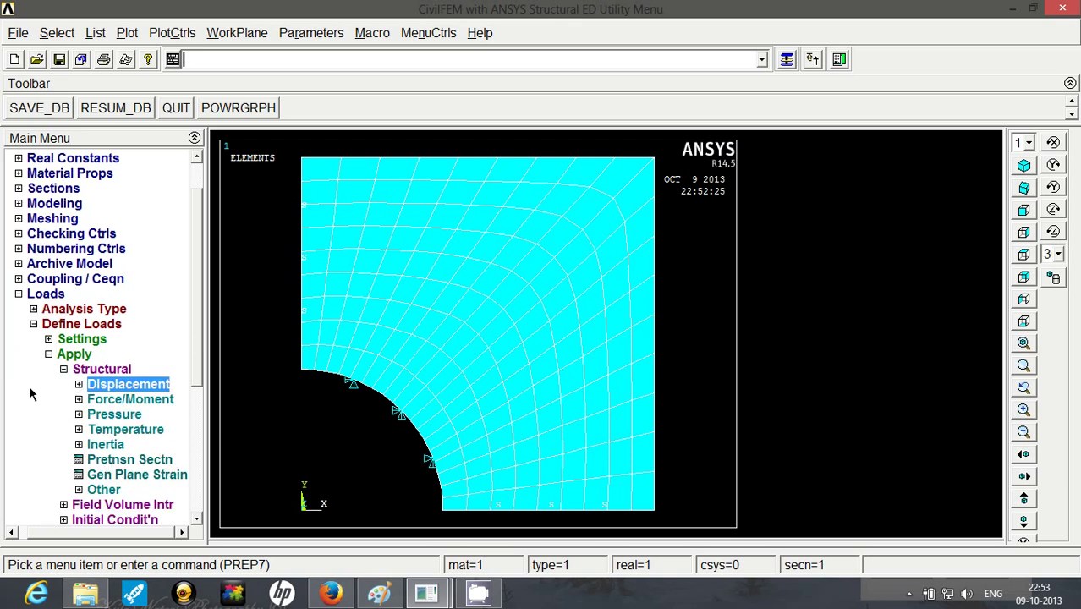
click(79, 399)
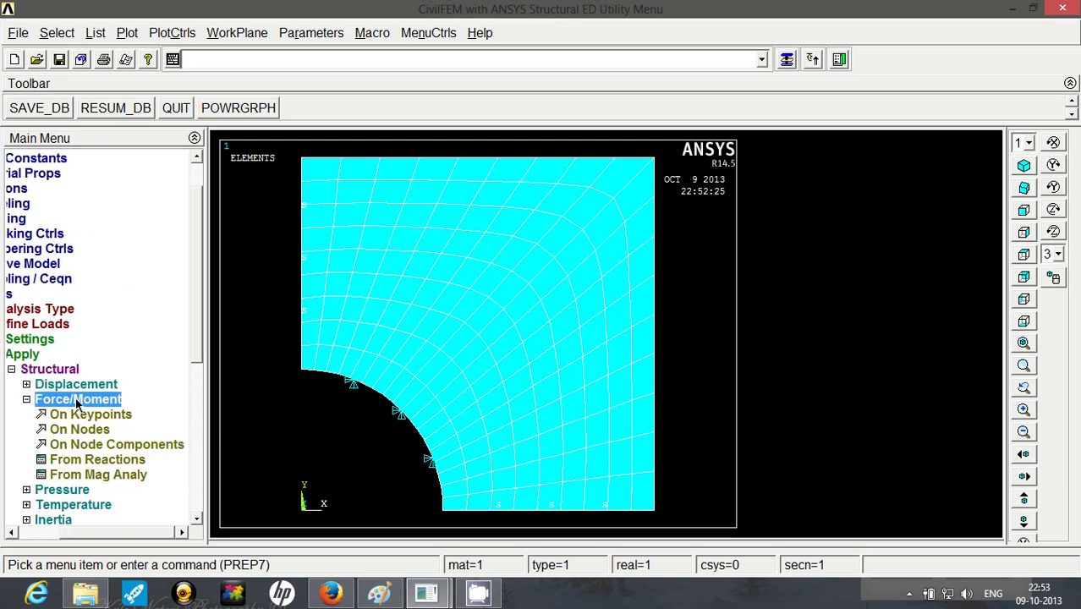
click(68, 428)
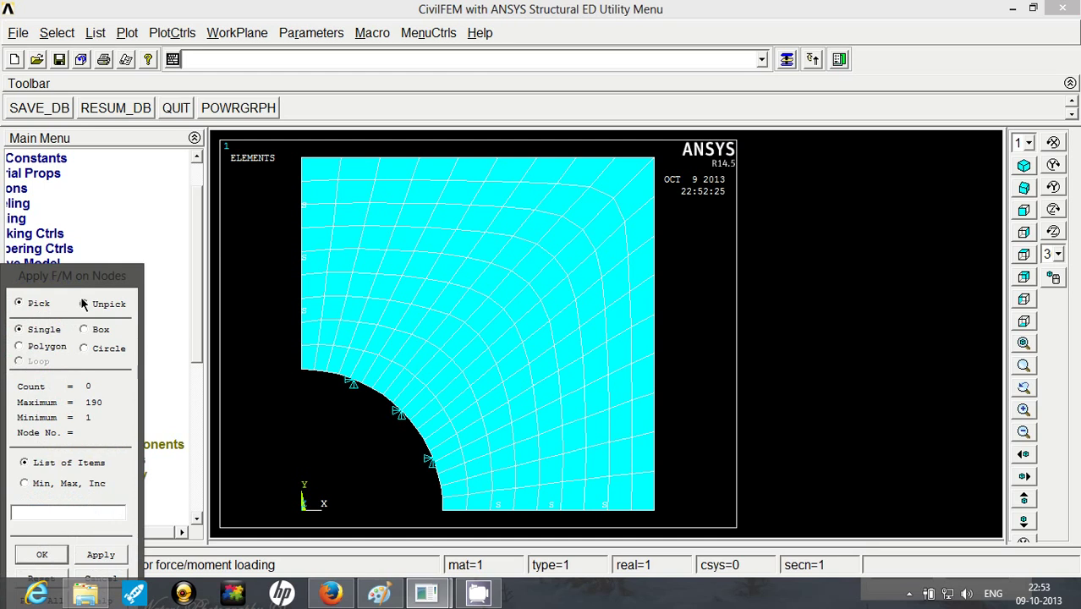
drag(88, 278, 129, 120)
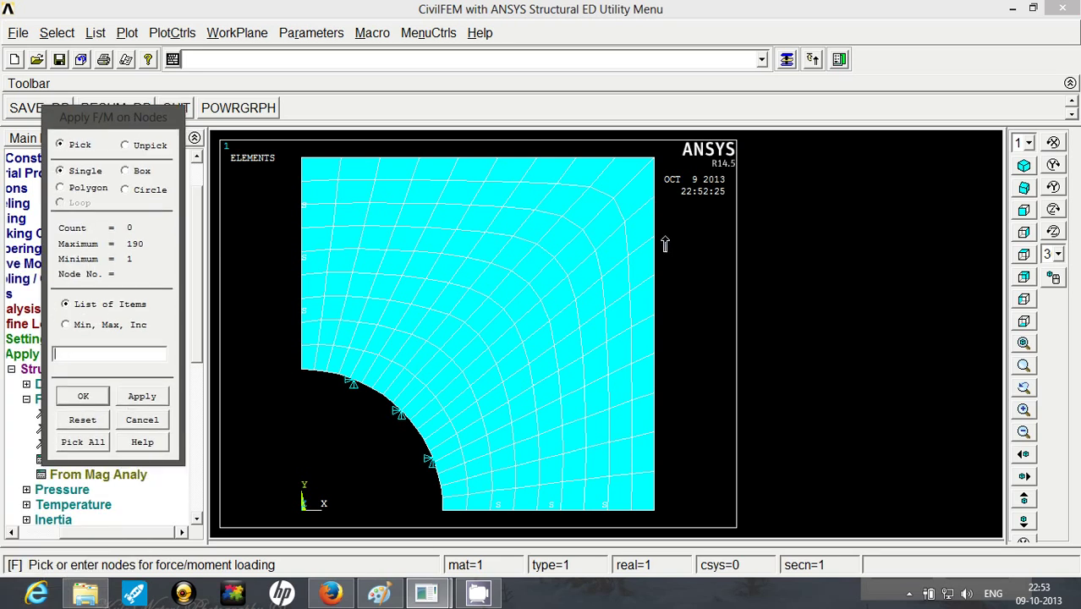
click(126, 172)
drag(645, 141, 710, 512)
click(85, 393)
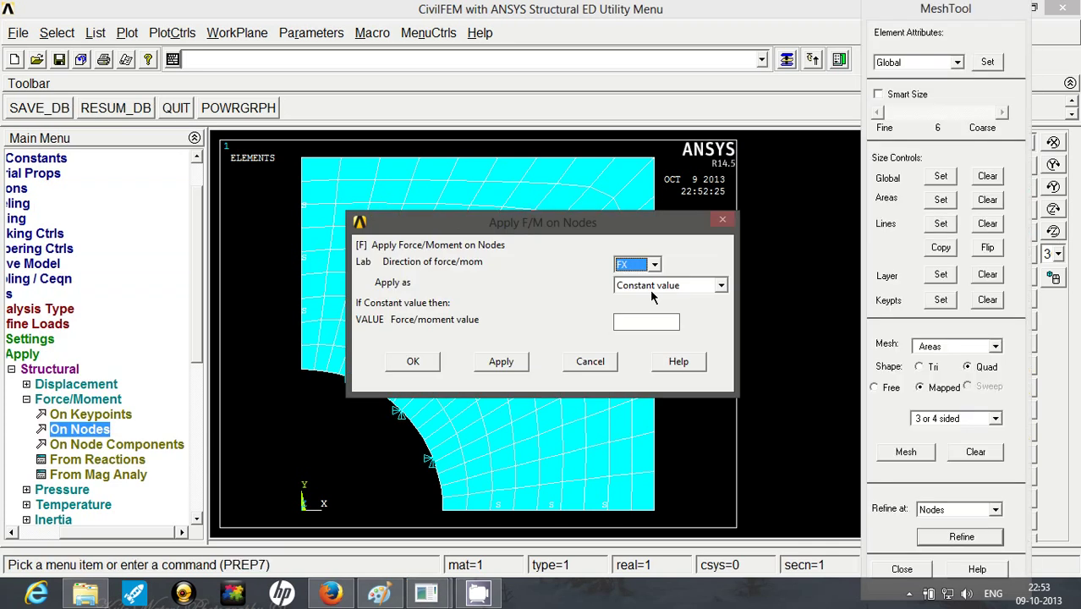
click(634, 322)
text(-1000)
click(413, 362)
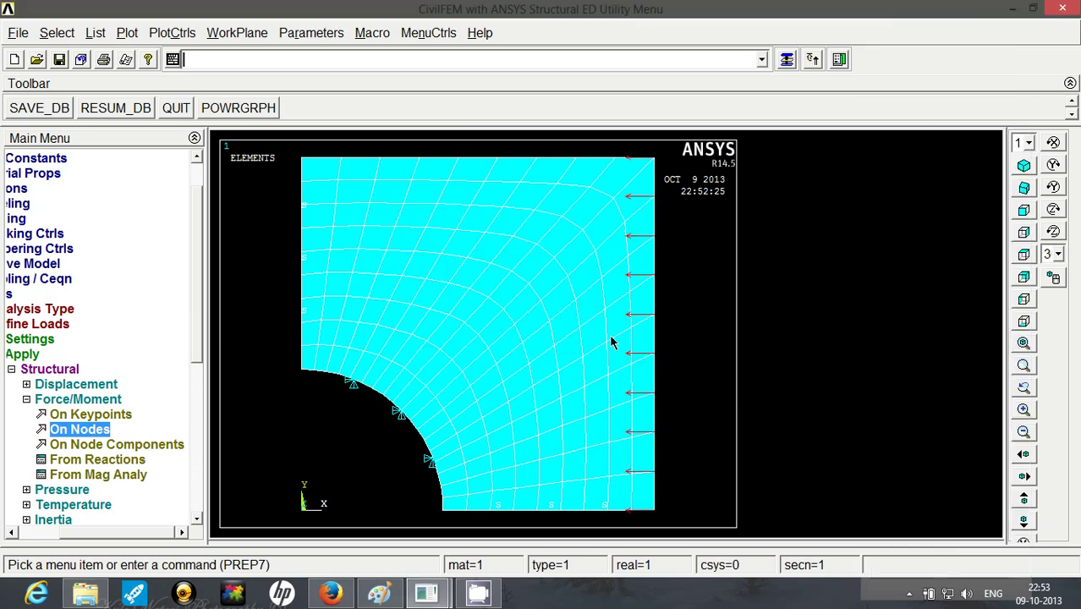
Step: Solve the current load step, then dismiss the completion note and the status listing
click(12, 369)
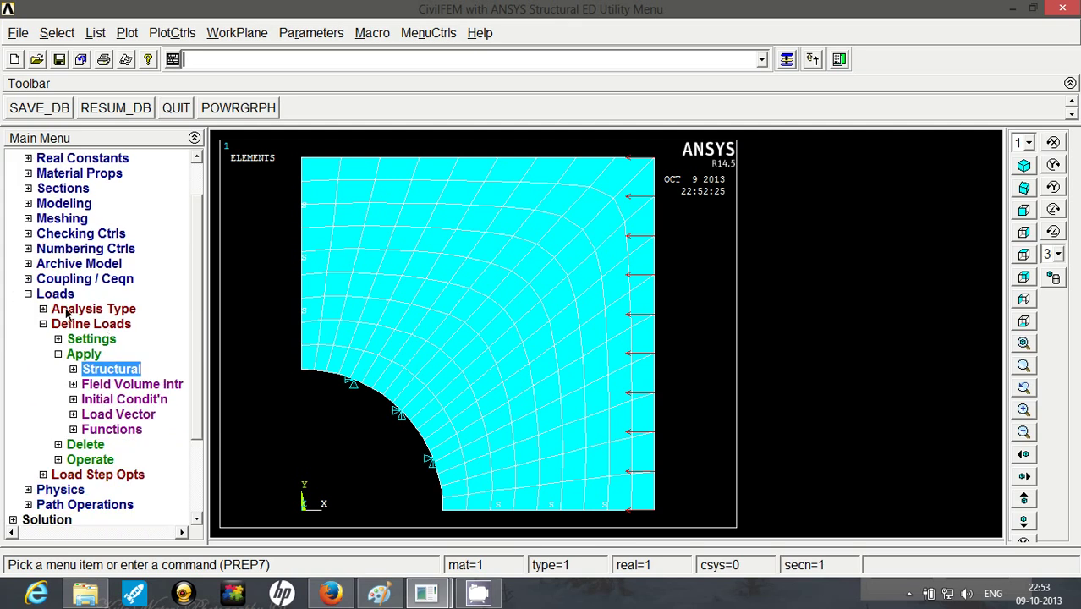
click(28, 294)
click(13, 385)
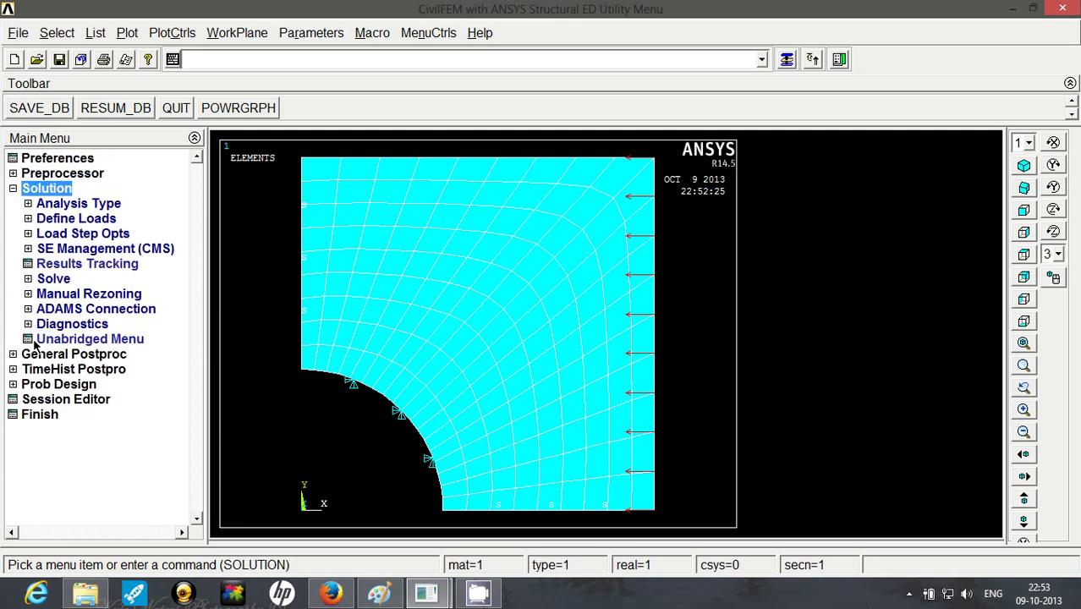
click(29, 280)
click(84, 293)
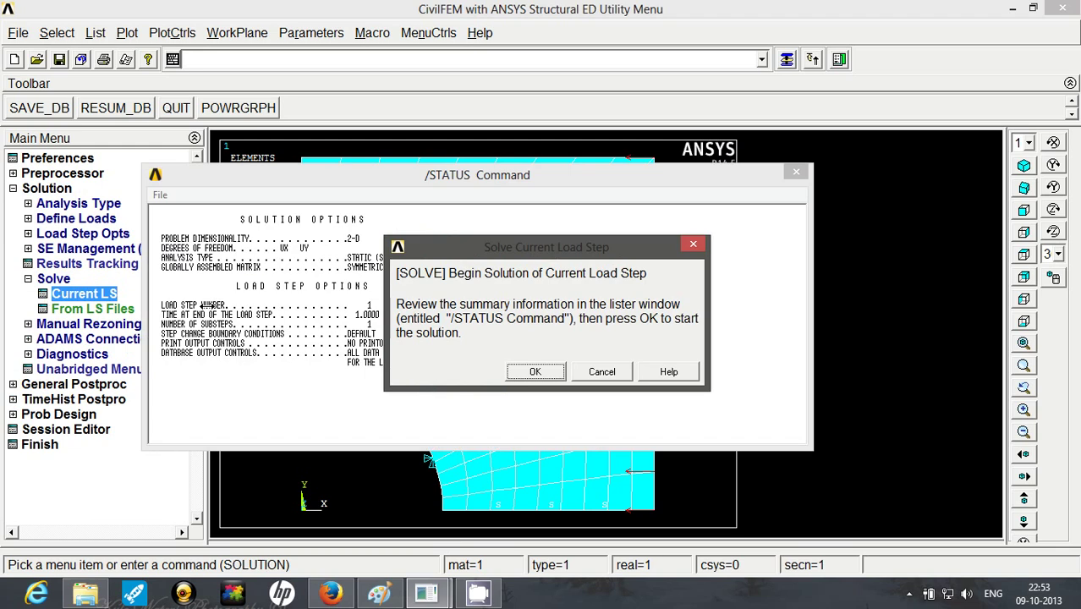
click(535, 376)
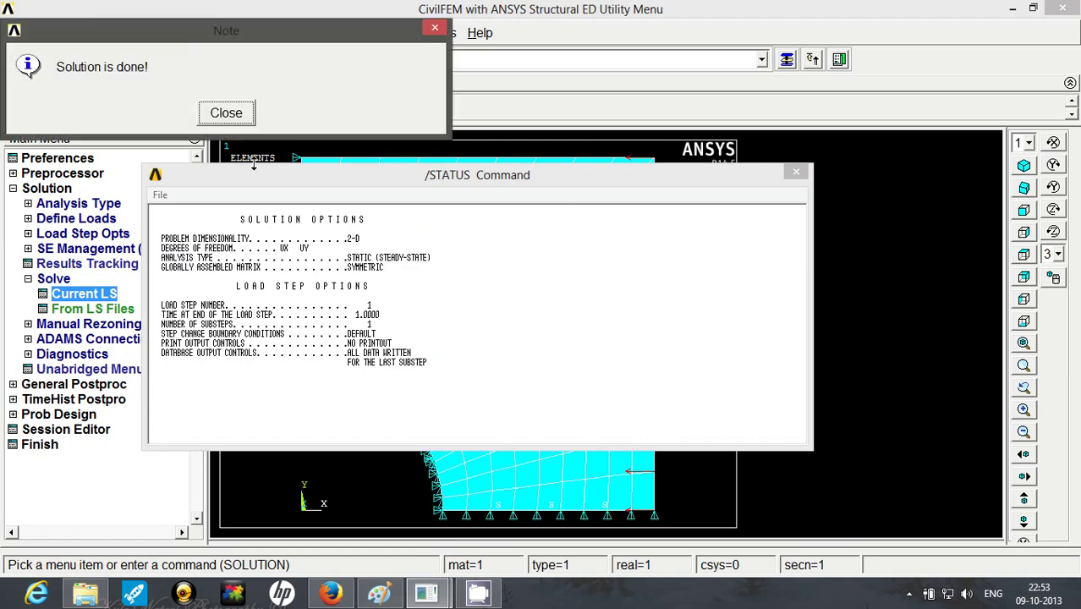
click(226, 114)
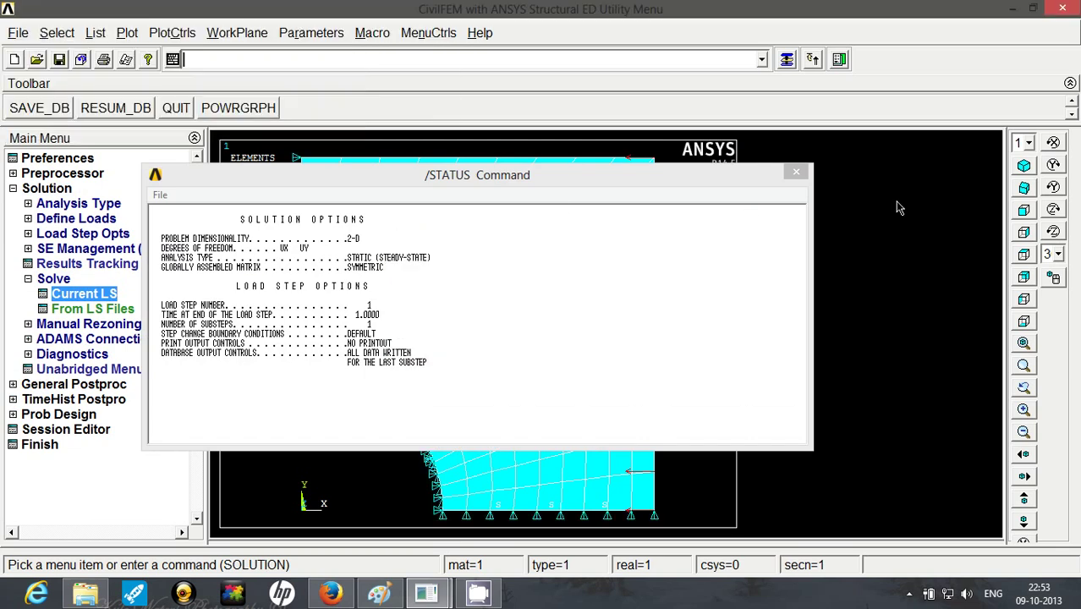
click(796, 172)
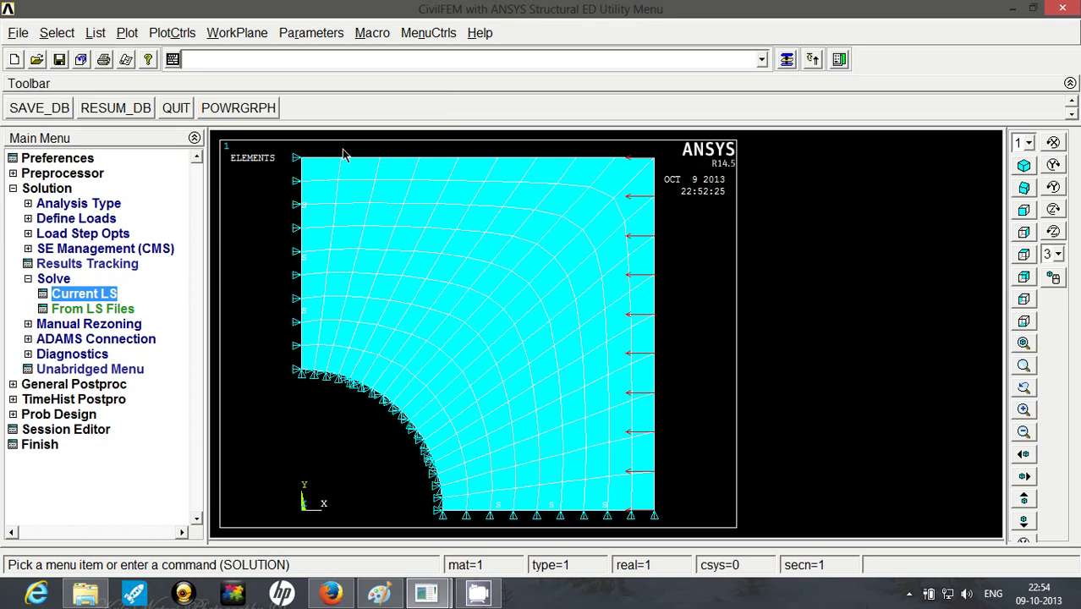
Step: Expand the quarter model's display to the full plate using 1/4 Dihedral Sym periodic/cyclic symmetry
click(173, 34)
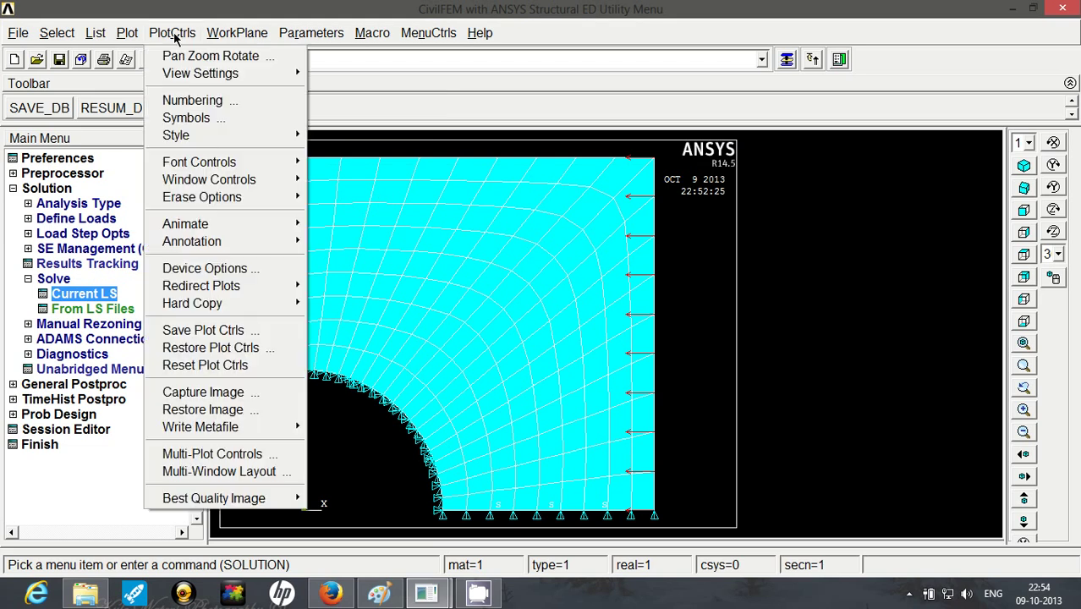
mouse_move(179, 144)
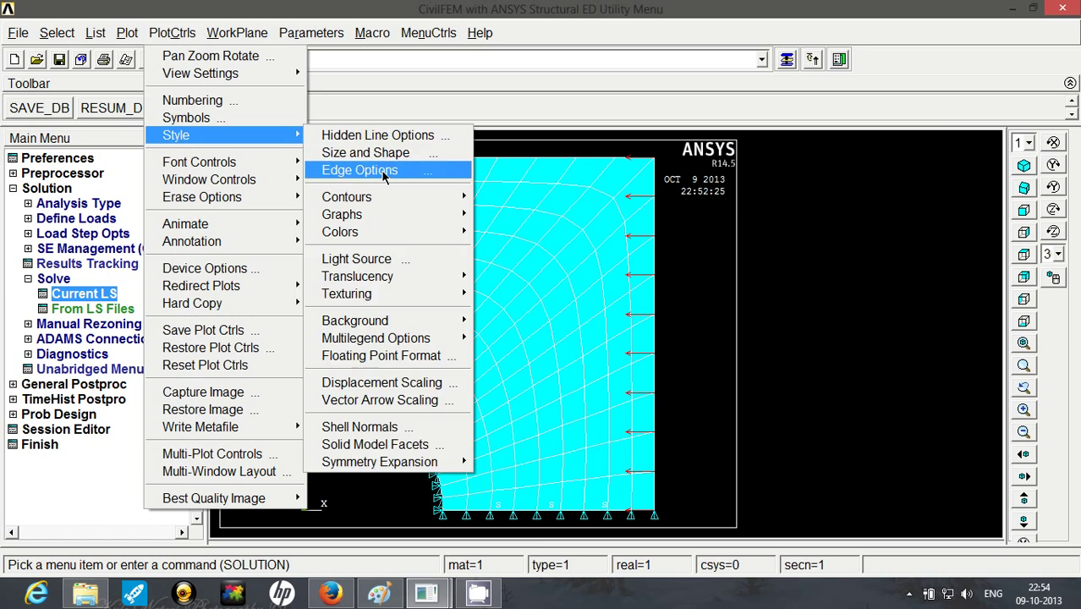
mouse_move(414, 465)
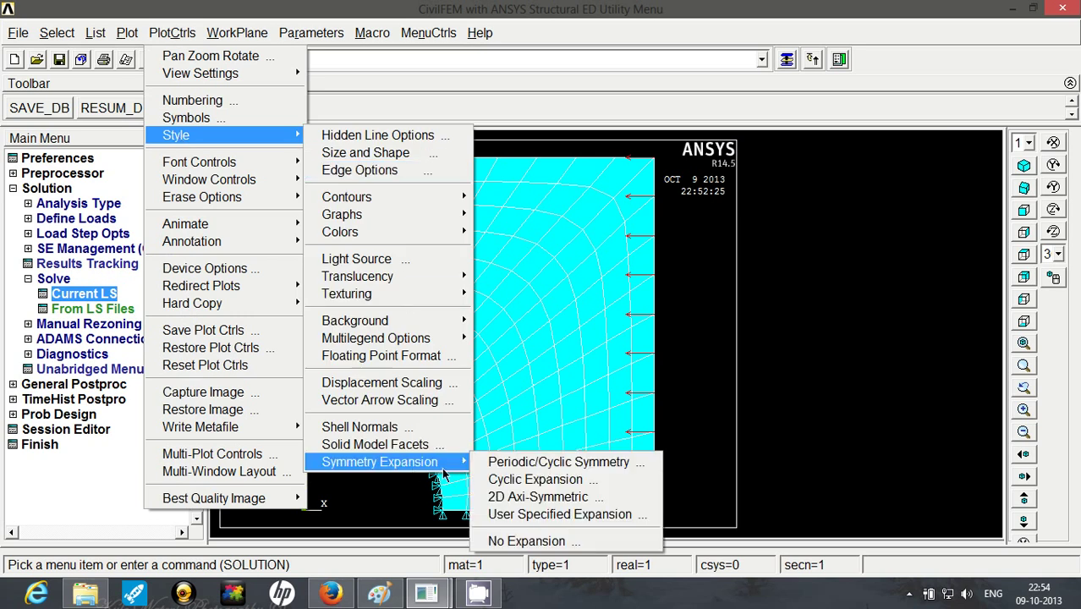
click(517, 465)
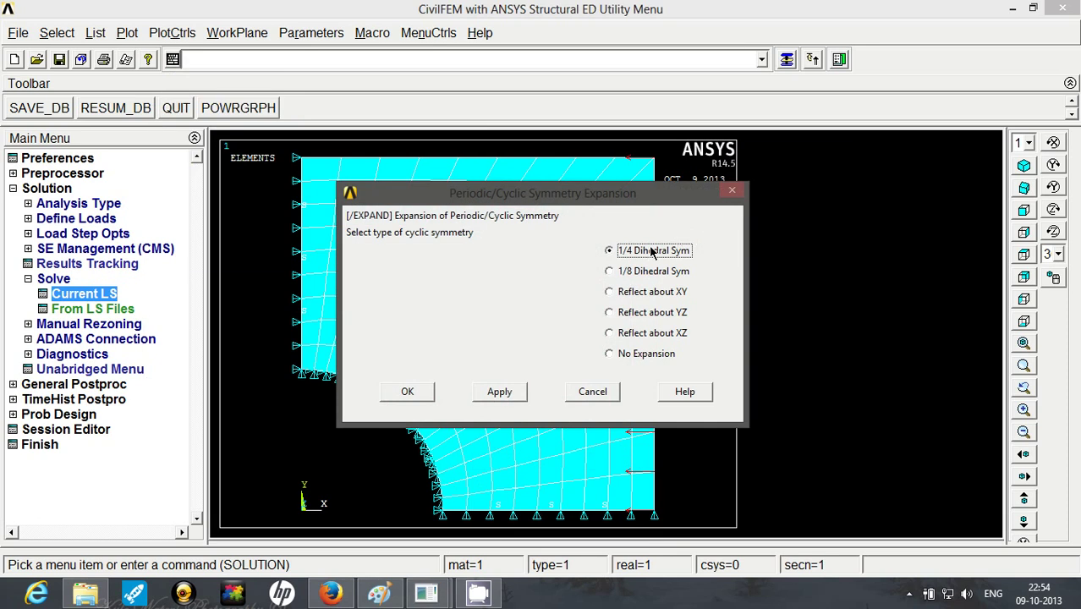
click(407, 391)
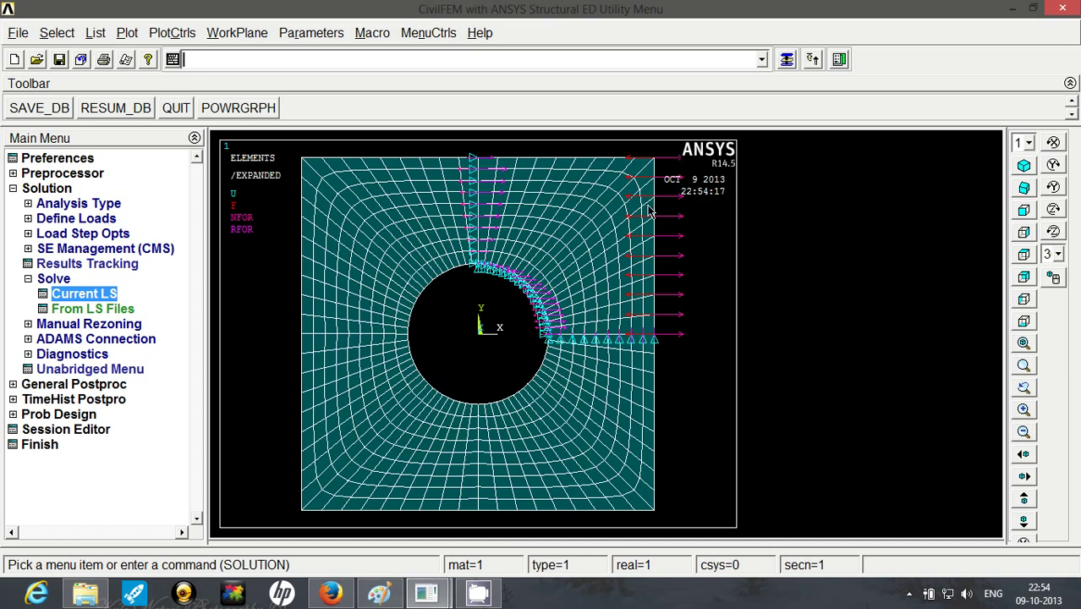
Step: Plot the nodal solution contour of the displacement vector sum, showing the deformed shape only
click(30, 279)
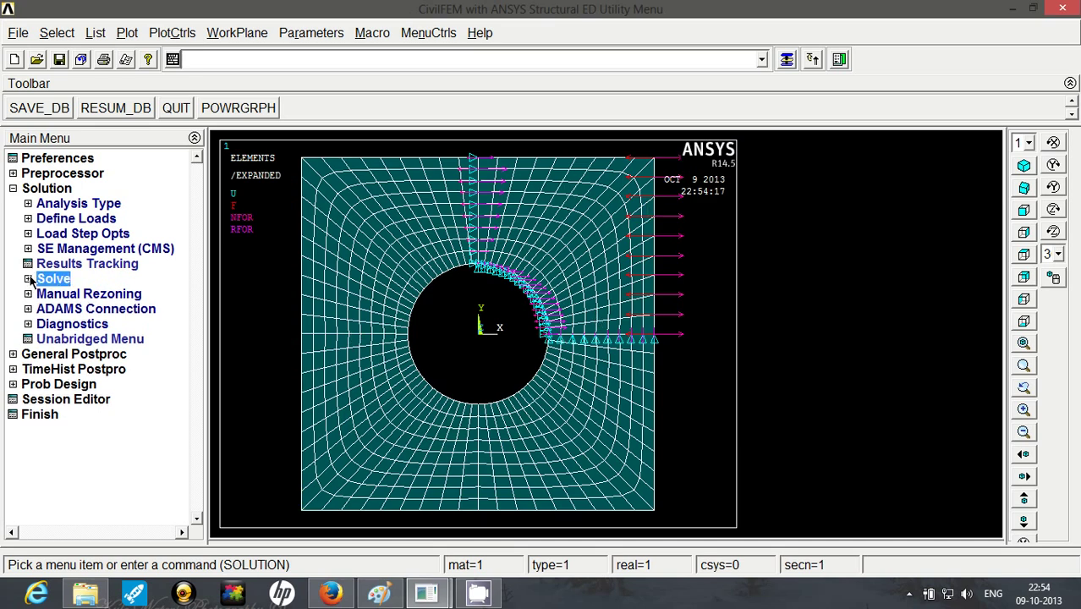
click(46, 188)
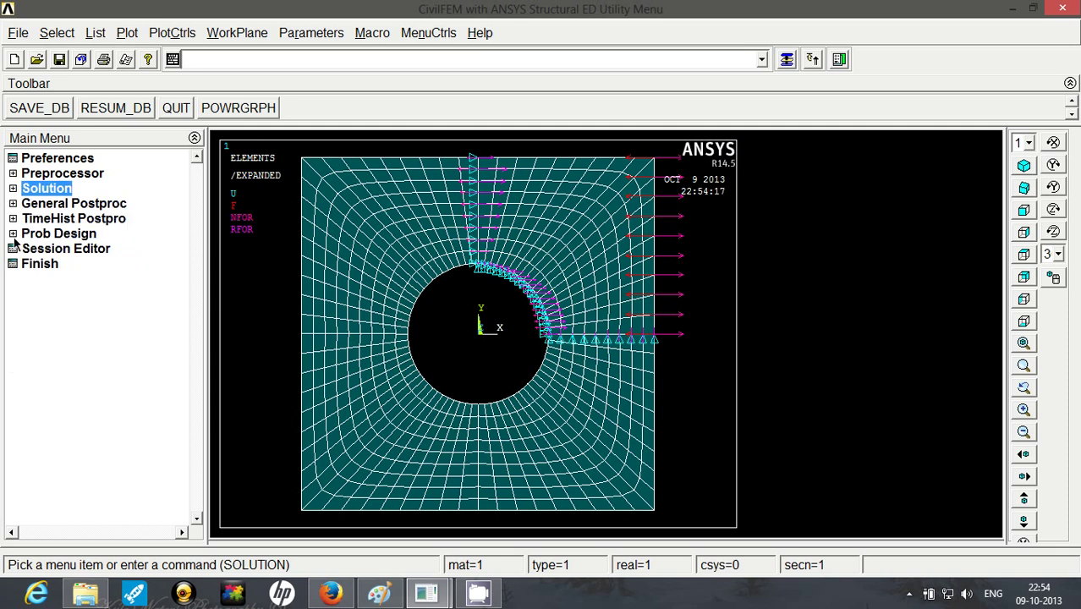
click(51, 203)
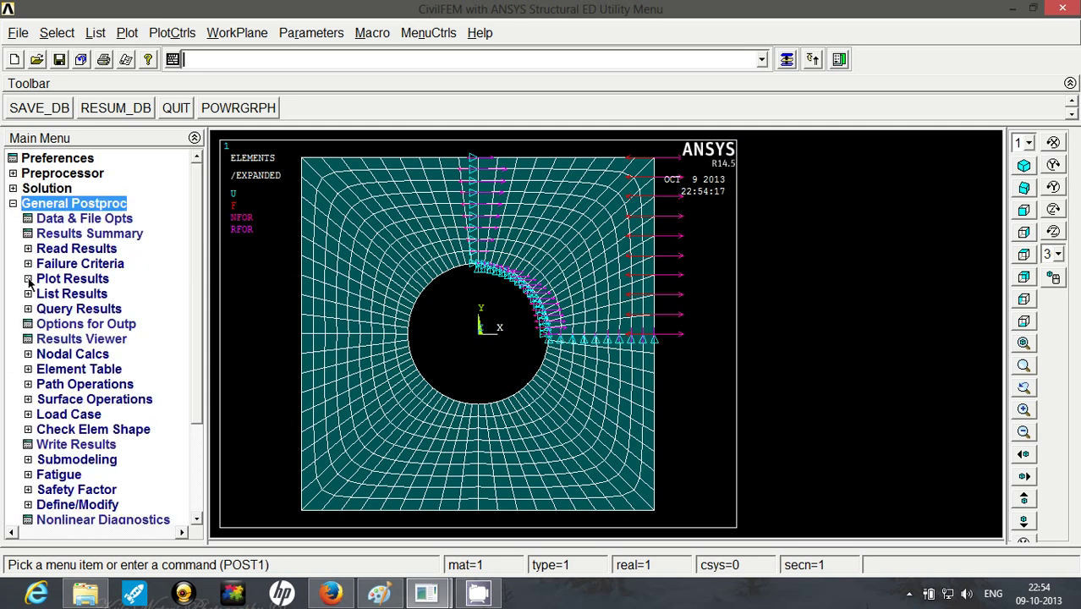
click(28, 279)
click(43, 309)
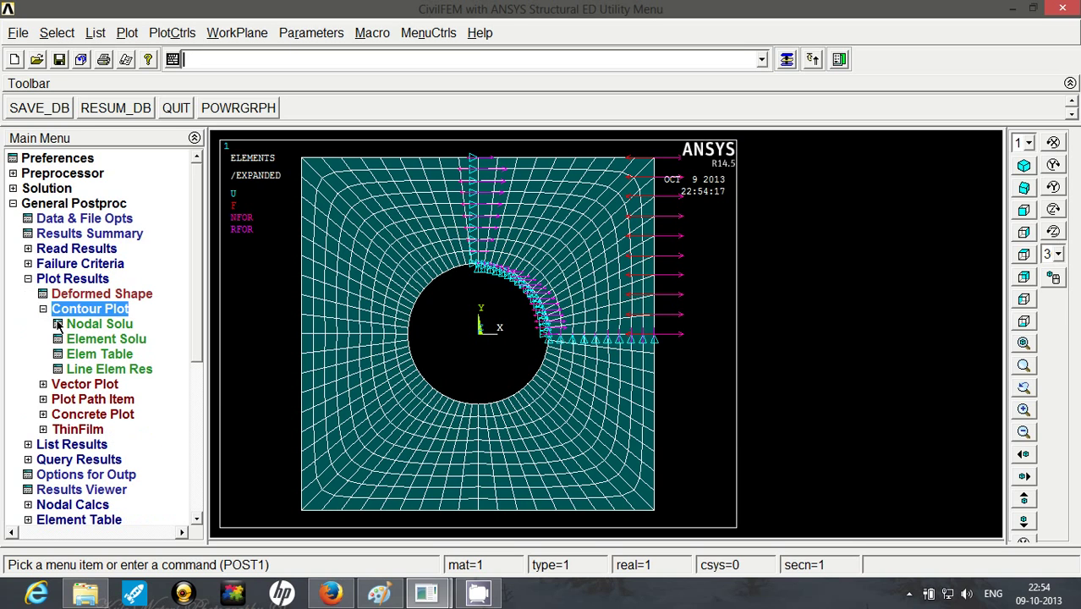
click(98, 324)
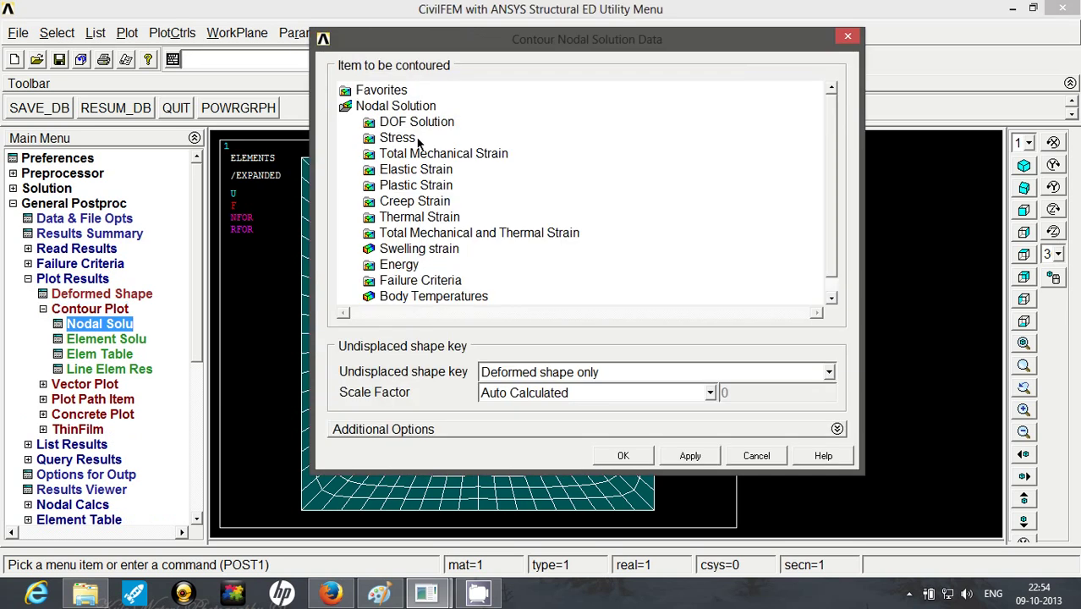
click(415, 121)
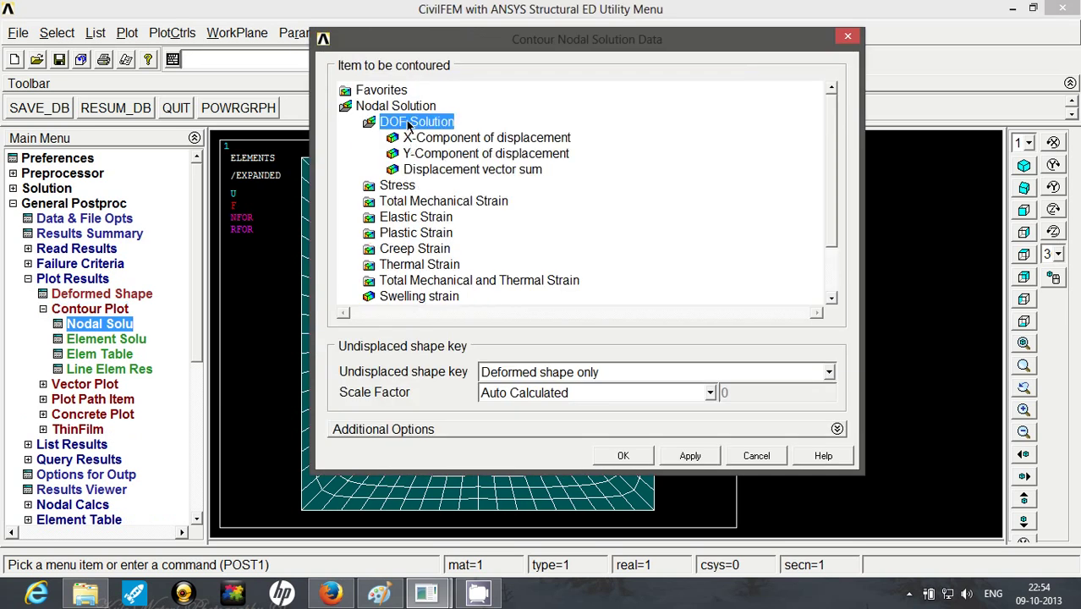
click(423, 170)
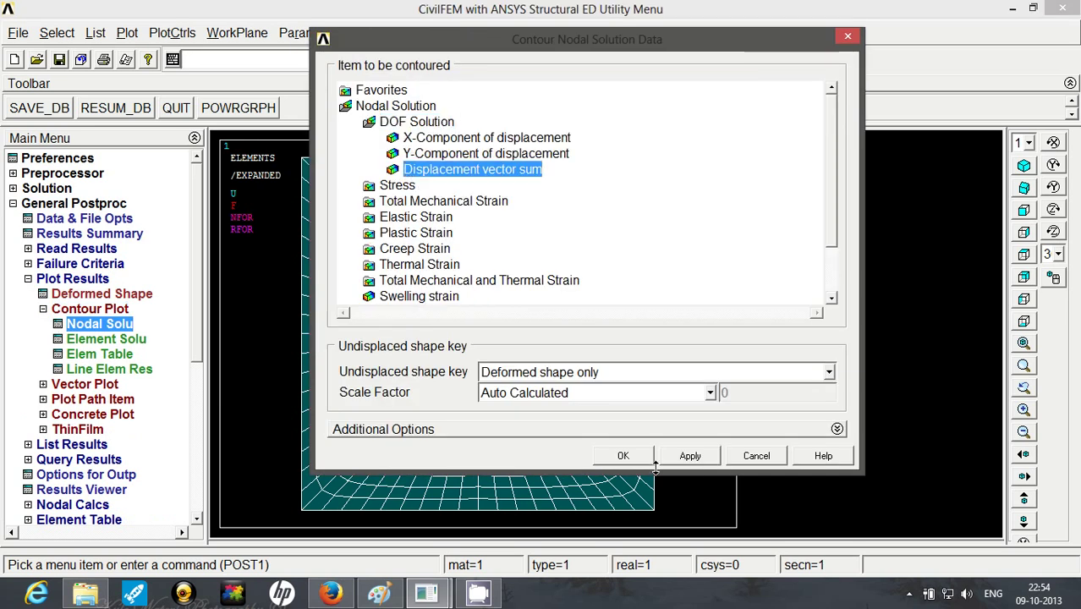
click(623, 456)
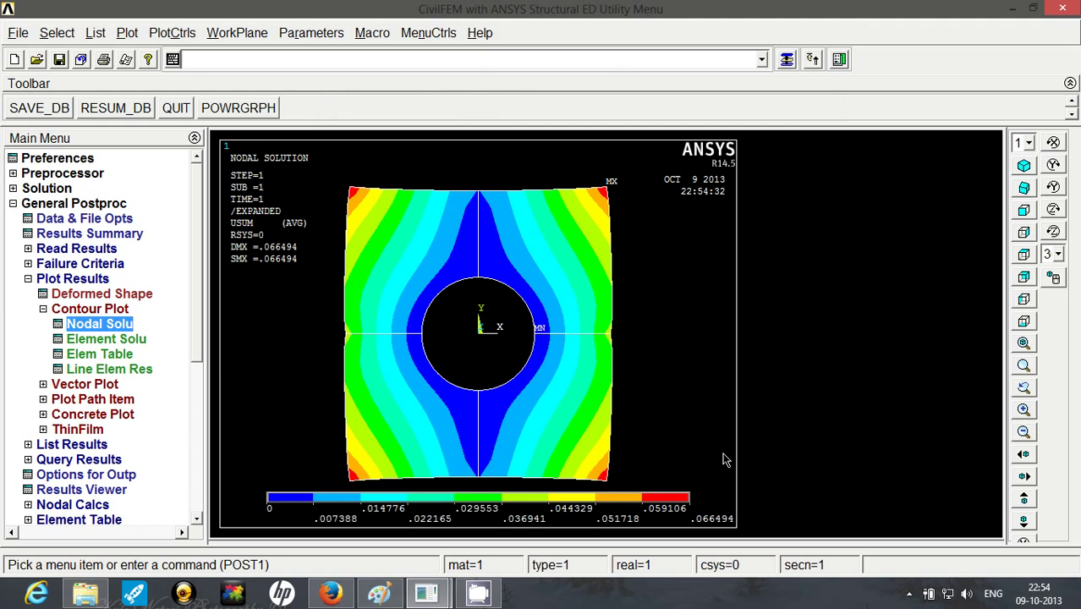
scroll(626, 334, up, 1)
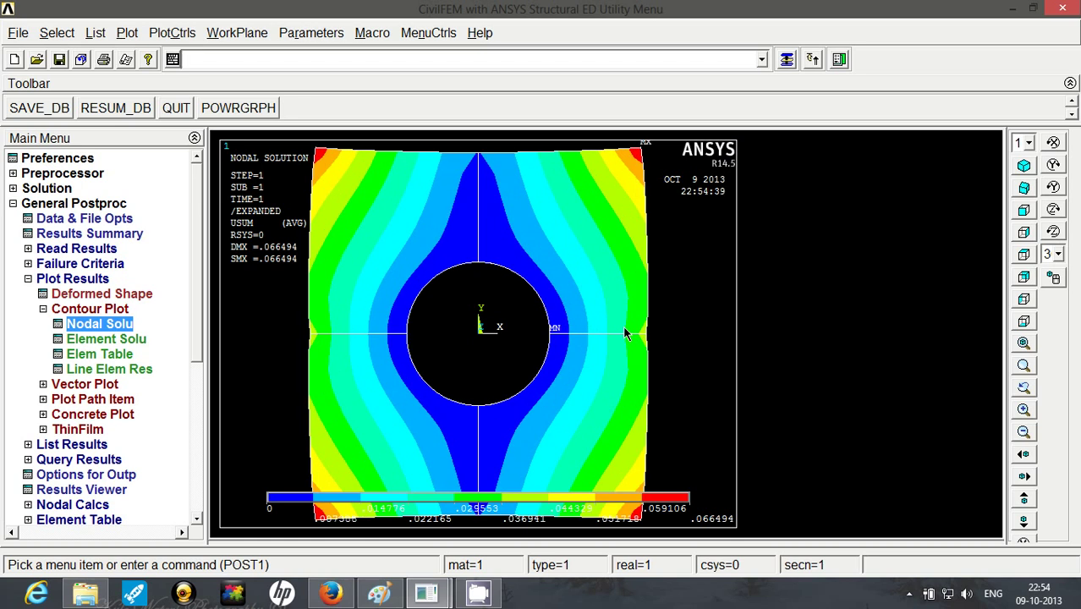
scroll(626, 334, up, 1)
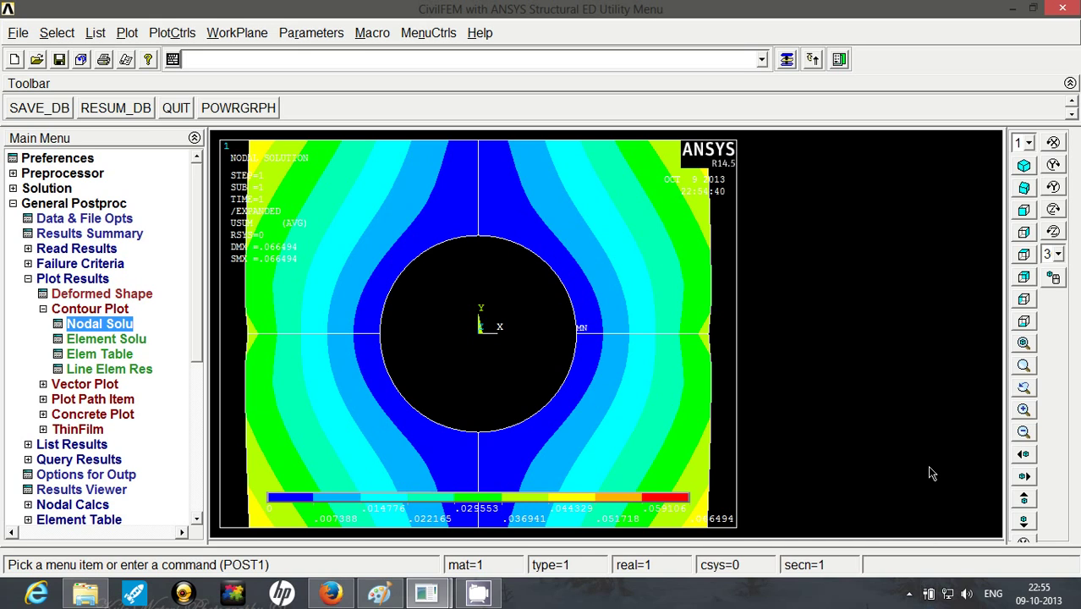
click(909, 595)
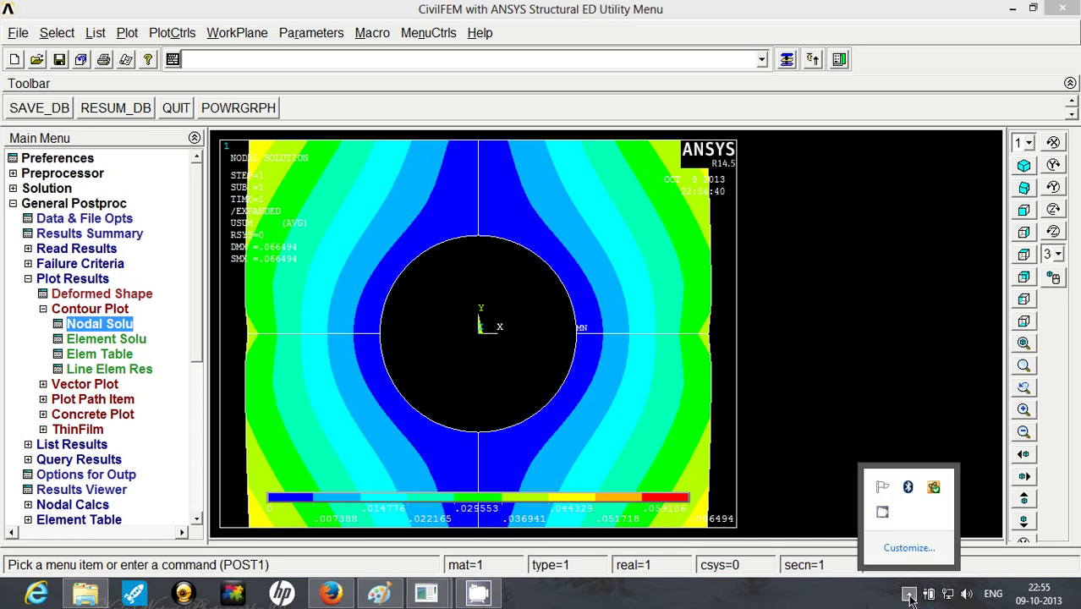
click(883, 516)
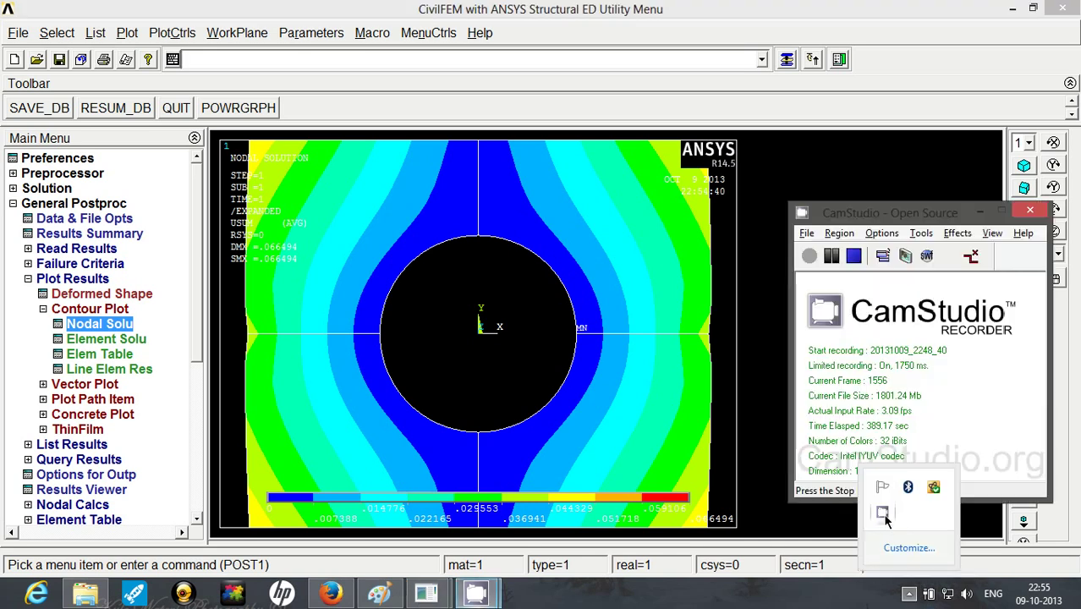